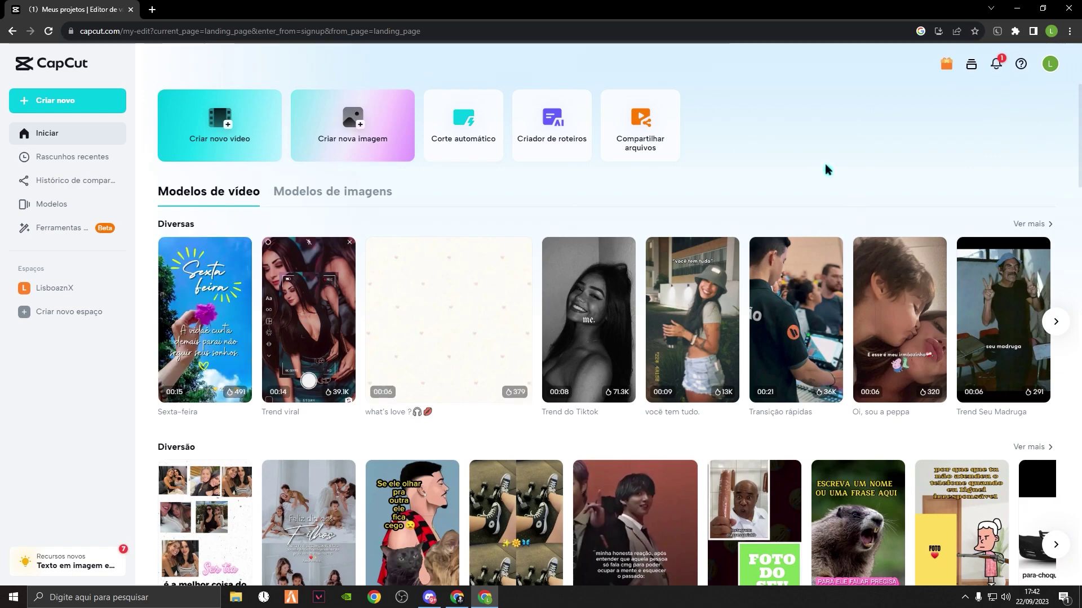
- Create a blank 9:16 video project, skip the introductory tour, and set the editor theme to dark mode (Modo escuro)
{"action": "left_click", "coordinate": [92, 116]}
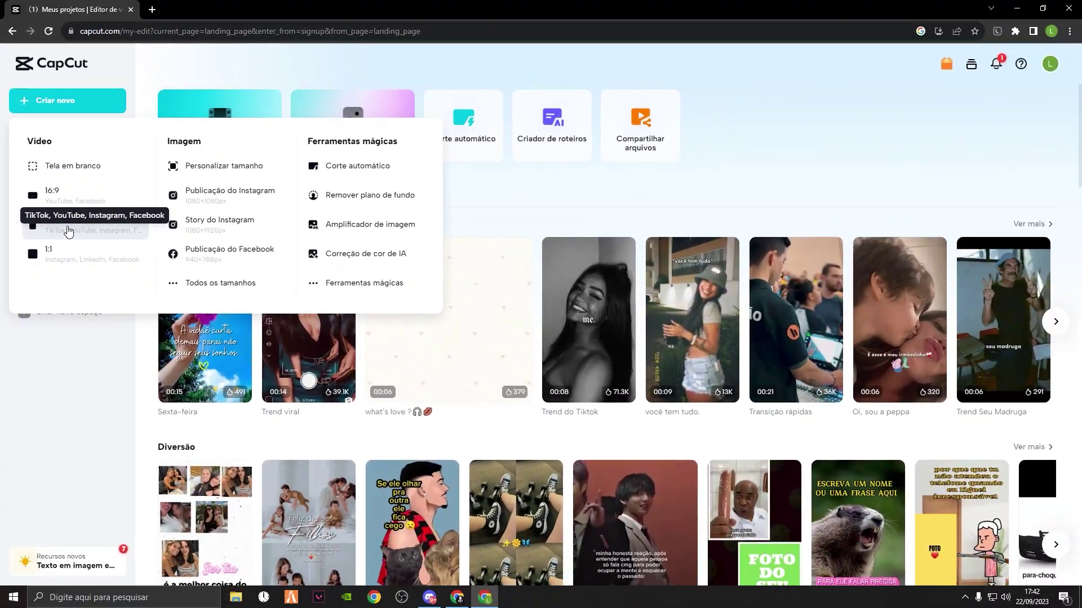
{"action": "left_click", "coordinate": [152, 404]}
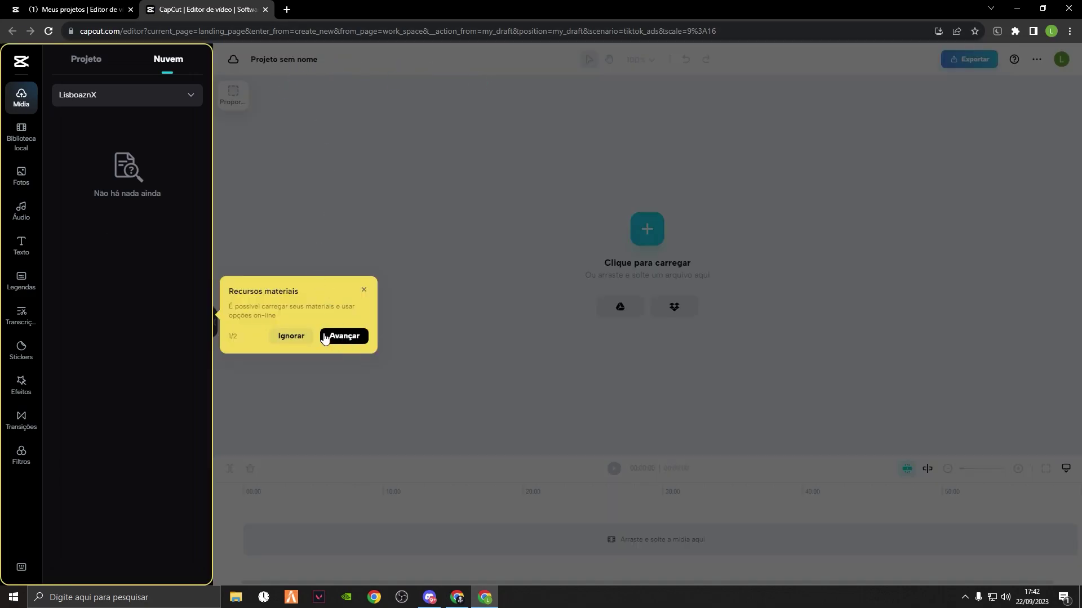
{"action": "left_click", "coordinate": [291, 336]}
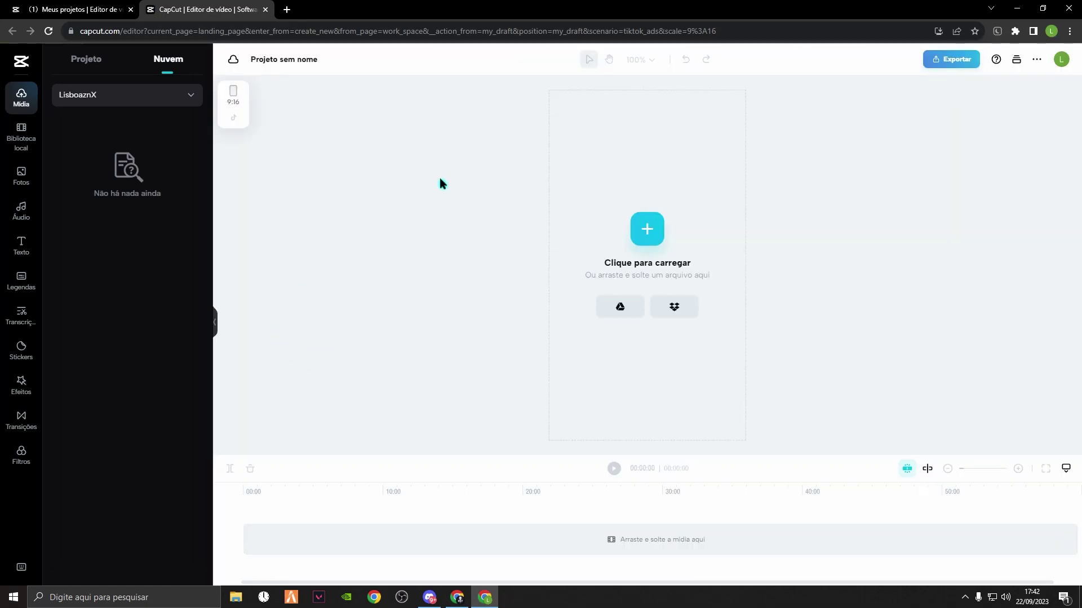
{"action": "left_click", "coordinate": [1060, 60]}
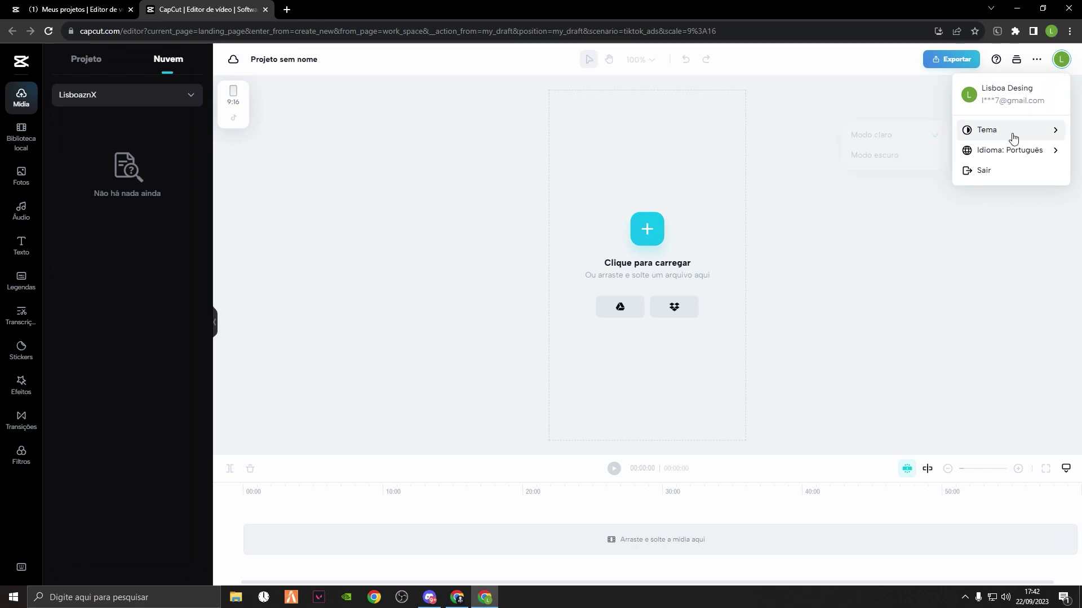
{"action": "mouse_move", "coordinate": [1008, 131]}
{"action": "left_click", "coordinate": [882, 155]}
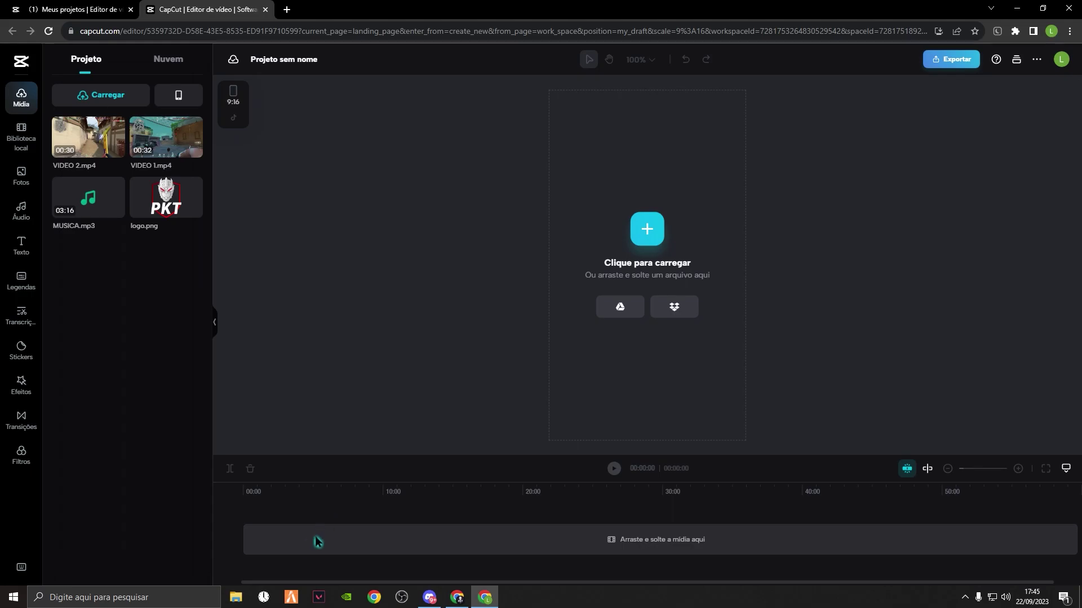
- Add VIDEO 1.mp4 to the start of the timeline and dismiss the editing hints
{"action": "left_click_drag", "start_coordinate": [774, 544], "coordinate": [261, 543]}
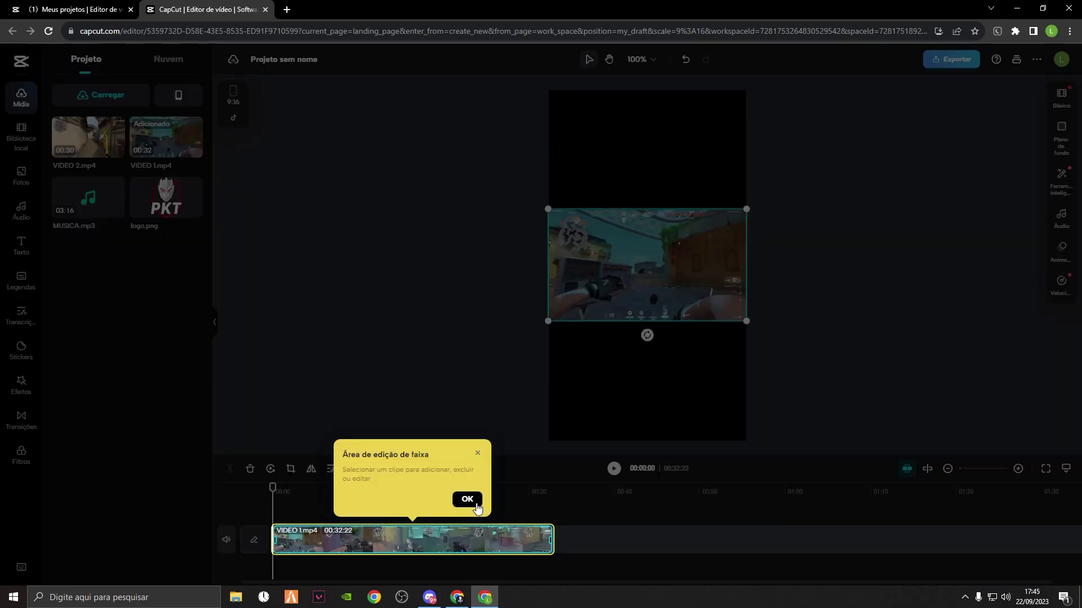
{"action": "left_click", "coordinate": [477, 505]}
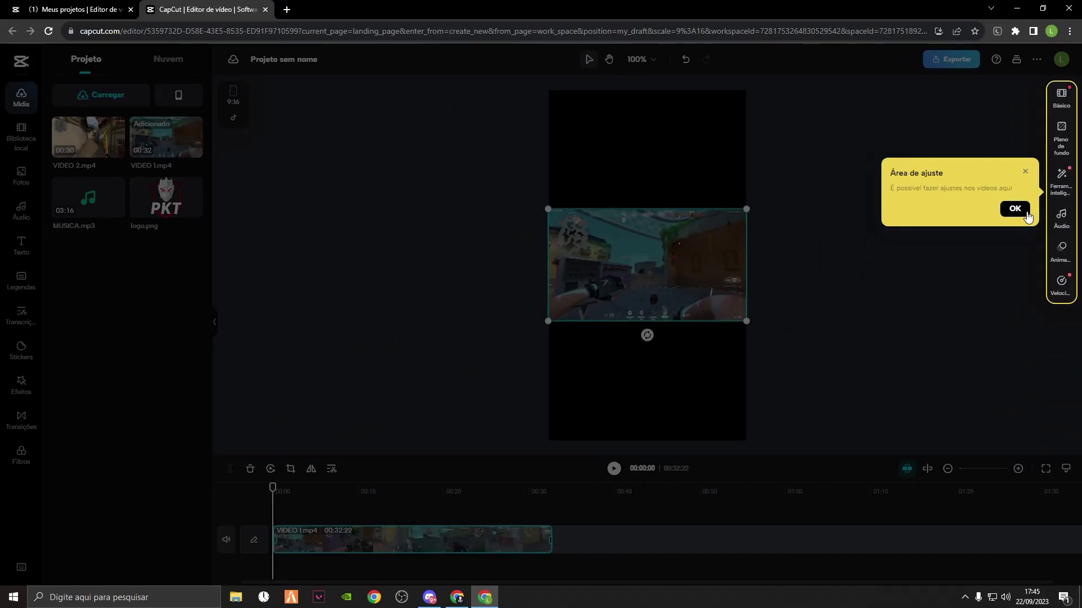
{"action": "left_click", "coordinate": [940, 350]}
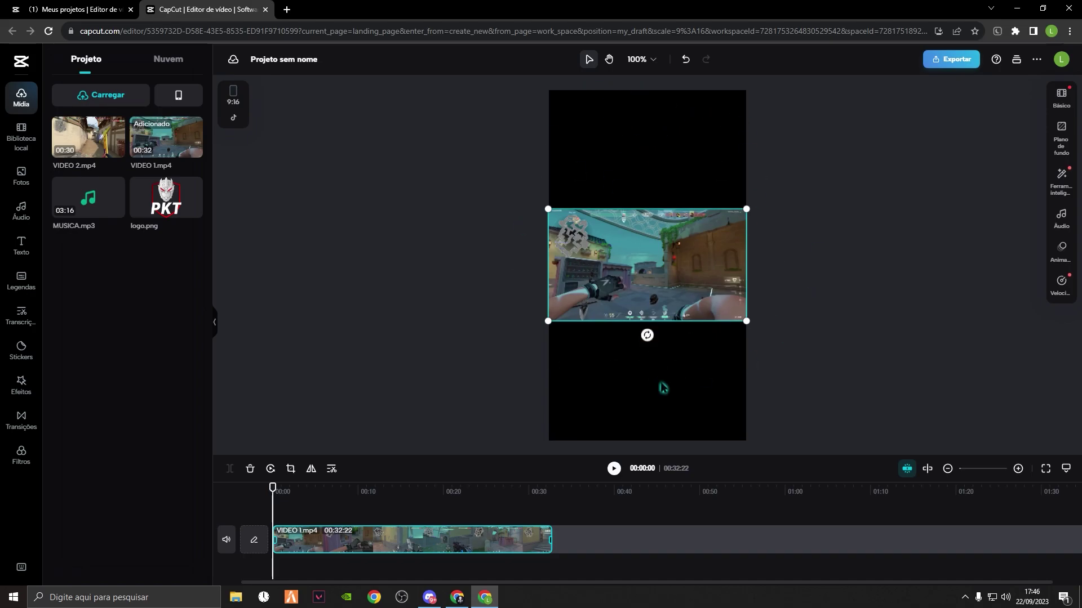
- Scale the VIDEO 1 clip to 315% so it fills the vertical frame
{"action": "left_click", "coordinate": [1066, 99]}
{"action": "left_click", "coordinate": [1066, 100]}
{"action": "mouse_move", "coordinate": [963, 289]}
{"action": "left_mouse_down"}
{"action": "mouse_move", "coordinate": [901, 289]}
{"action": "mouse_move", "coordinate": [963, 289]}
{"action": "left_mouse_up"}
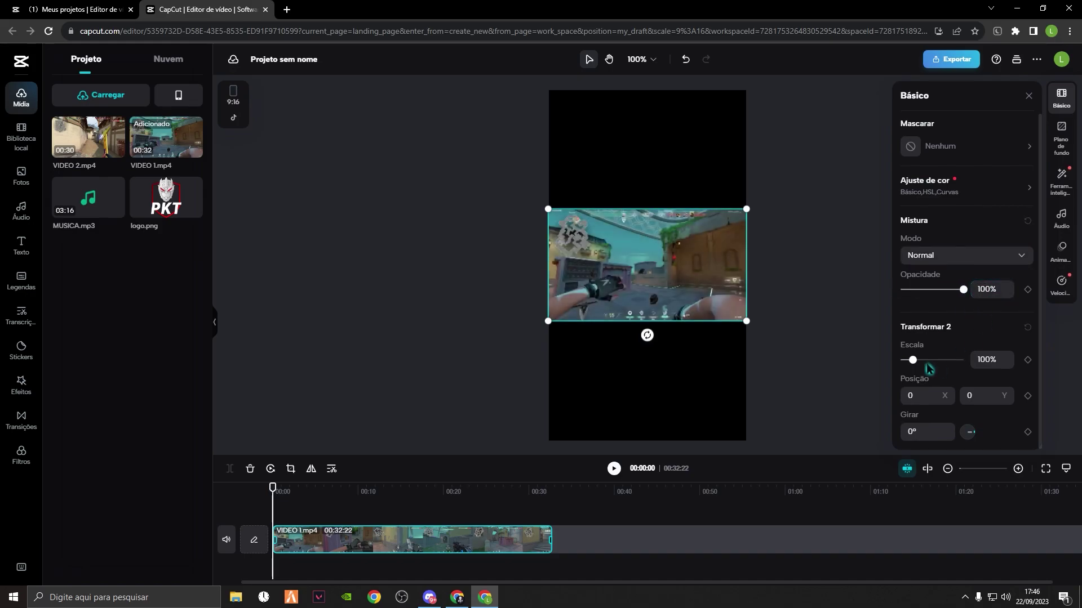
{"action": "mouse_move", "coordinate": [913, 360]}
{"action": "left_mouse_down"}
{"action": "mouse_move", "coordinate": [956, 362]}
{"action": "mouse_move", "coordinate": [927, 360]}
{"action": "left_mouse_up"}
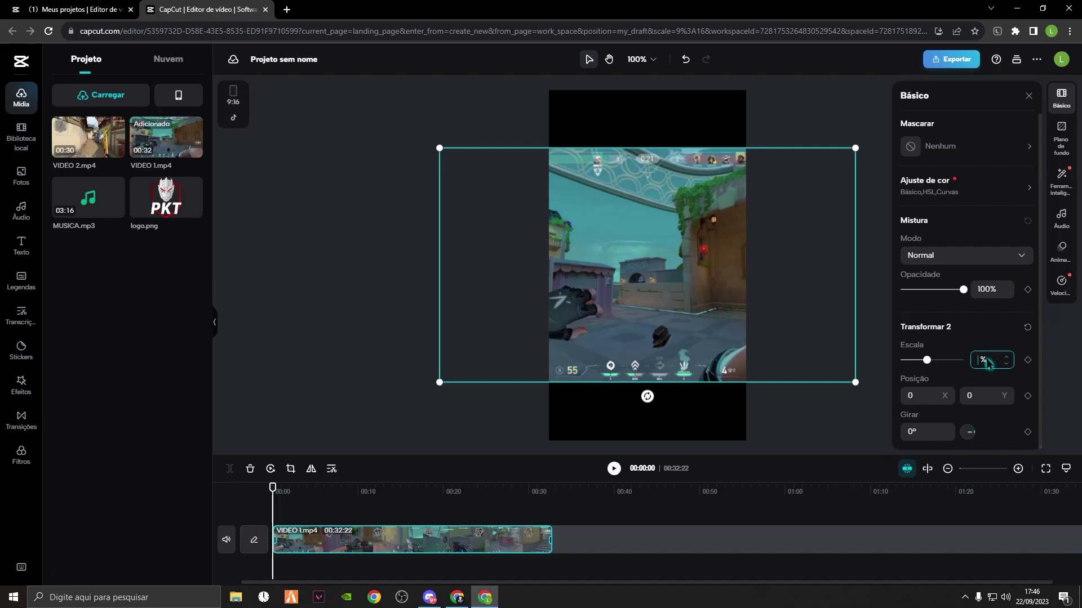
{"action": "key", "text": "Return"}
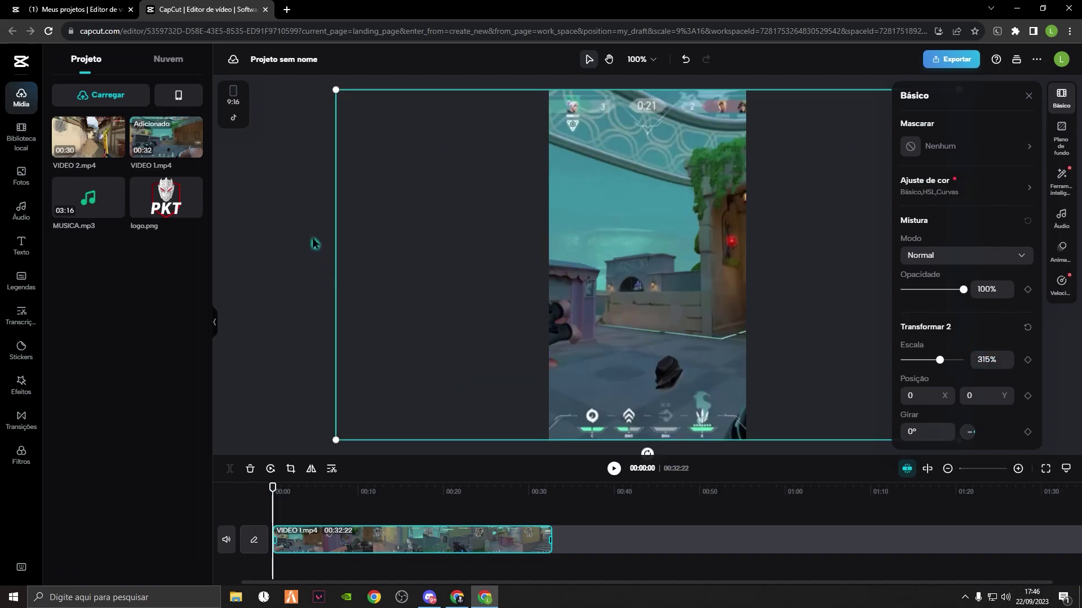
{"action": "left_click", "coordinate": [307, 233]}
- Add VIDEO 2.mp4 to the timeline after VIDEO 1 and set its scale to 315%
{"action": "left_click_drag", "start_coordinate": [68, 128], "coordinate": [702, 563]}
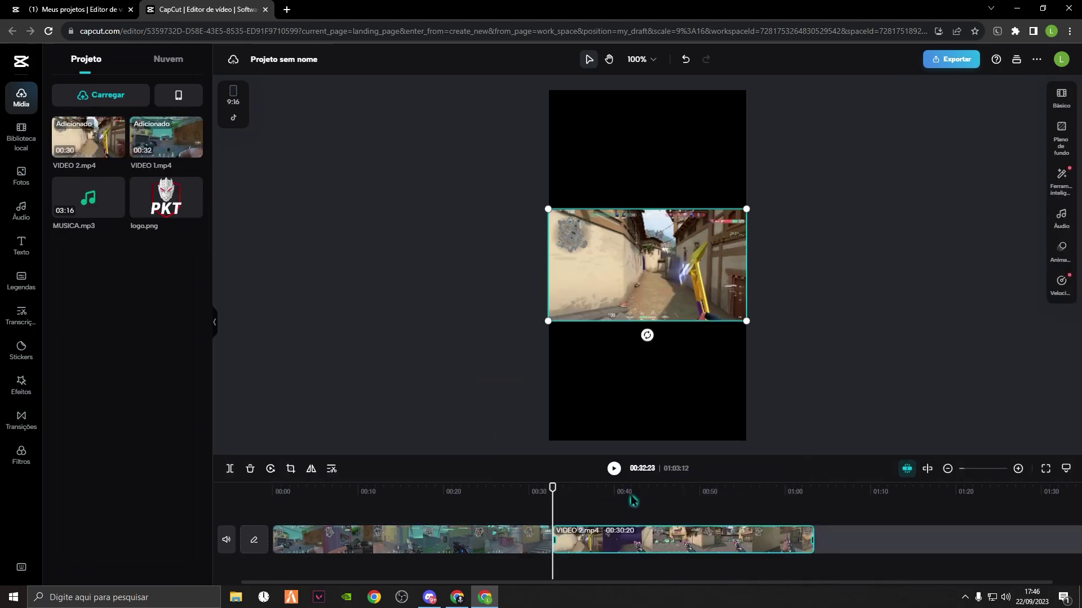
{"action": "left_click", "coordinate": [648, 492]}
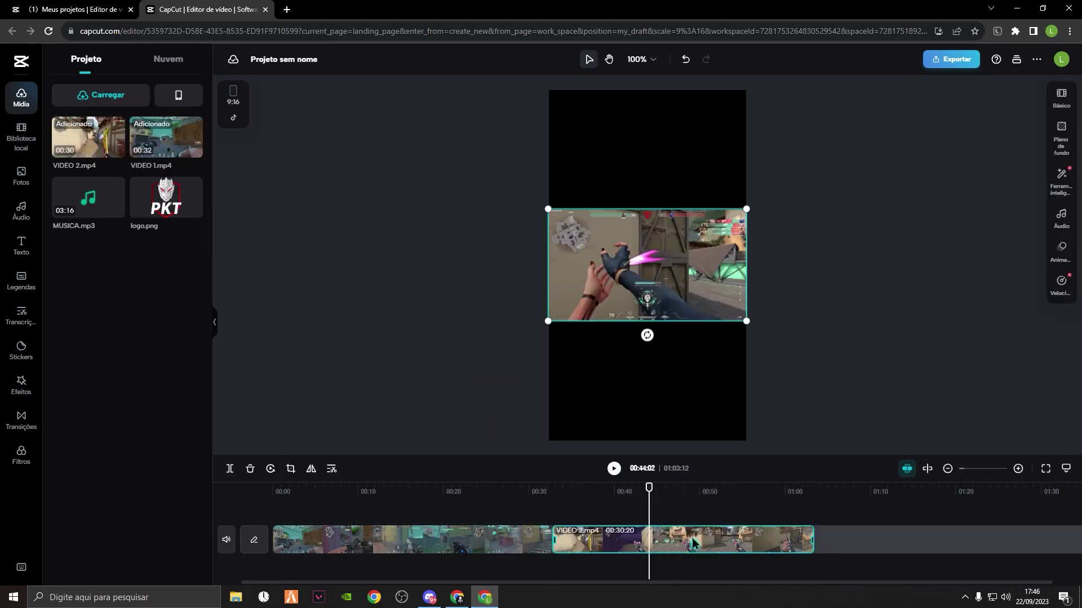
{"action": "left_click", "coordinate": [1062, 97]}
{"action": "left_click_drag", "start_coordinate": [993, 359], "coordinate": [964, 364]}
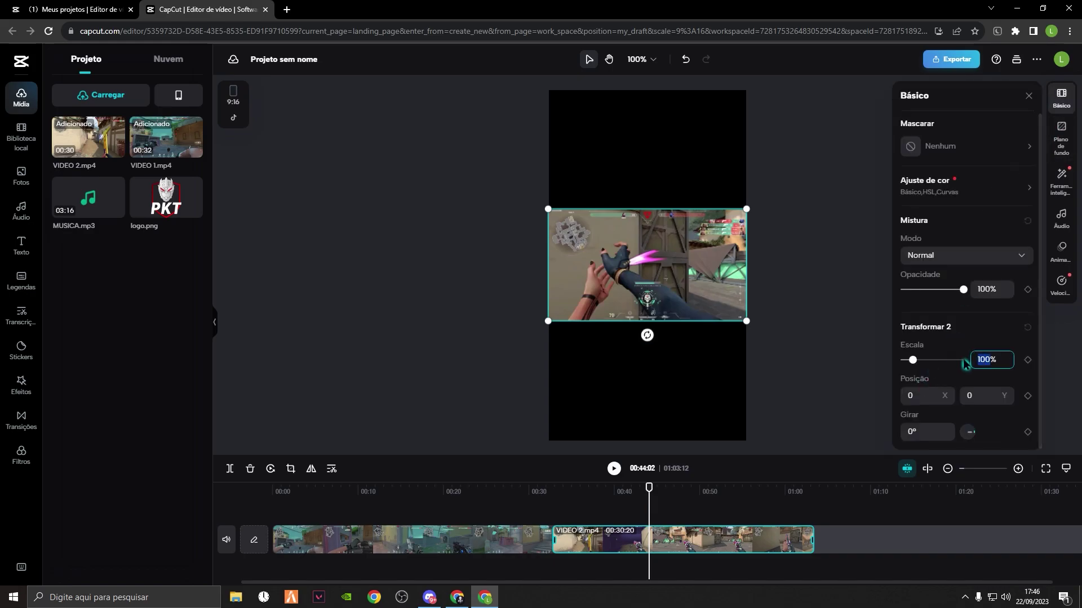
{"action": "type", "text": "315"}
{"action": "key", "text": "Return"}
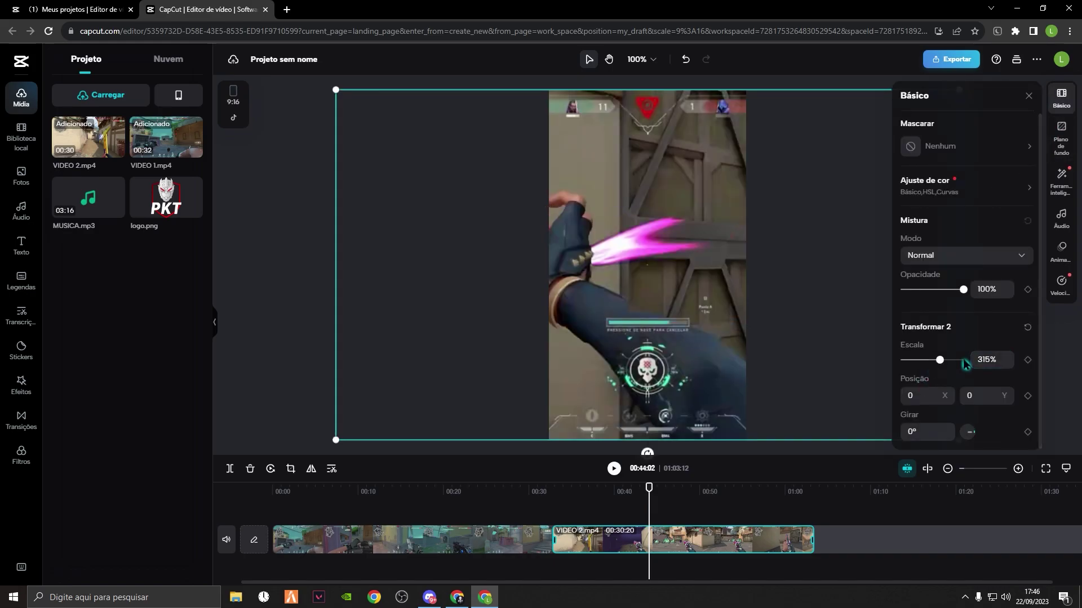
{"action": "left_click", "coordinate": [303, 164]}
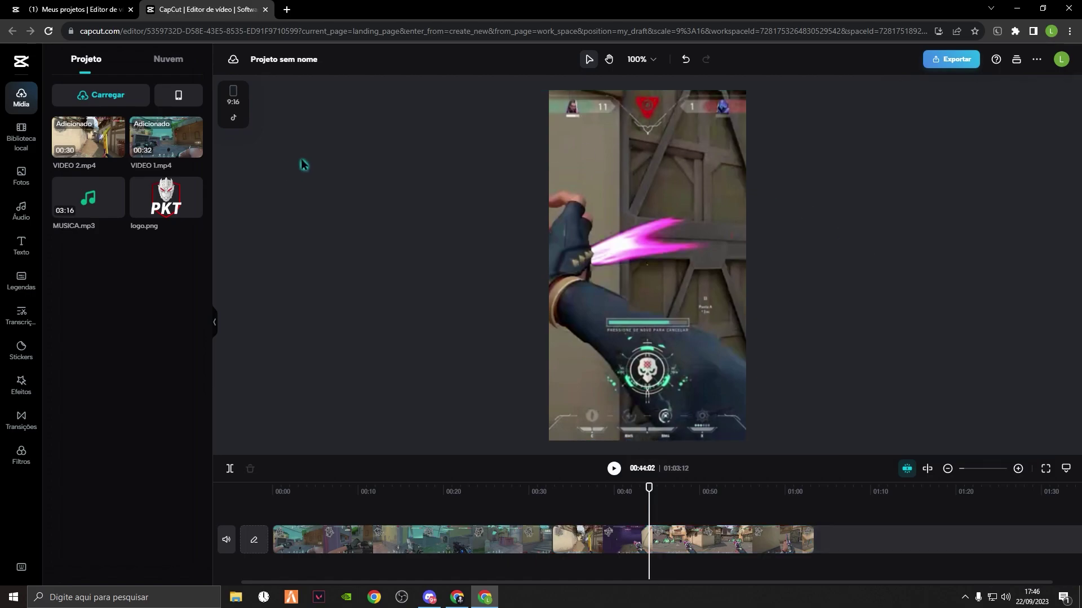
{"action": "left_click", "coordinate": [679, 492]}
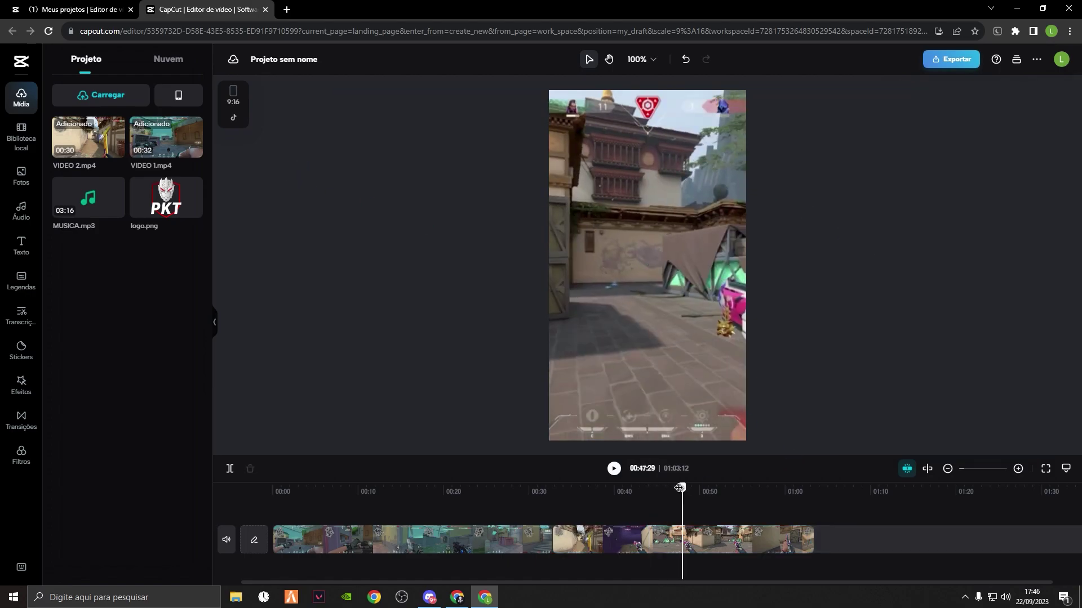
{"action": "left_click", "coordinate": [694, 532]}
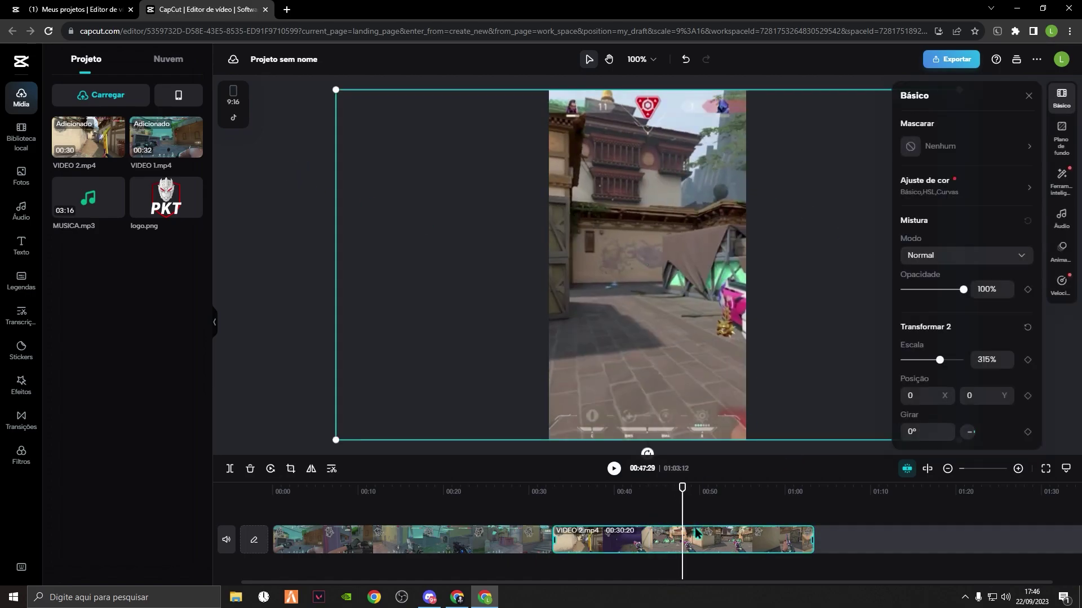
{"action": "left_click", "coordinate": [277, 492]}
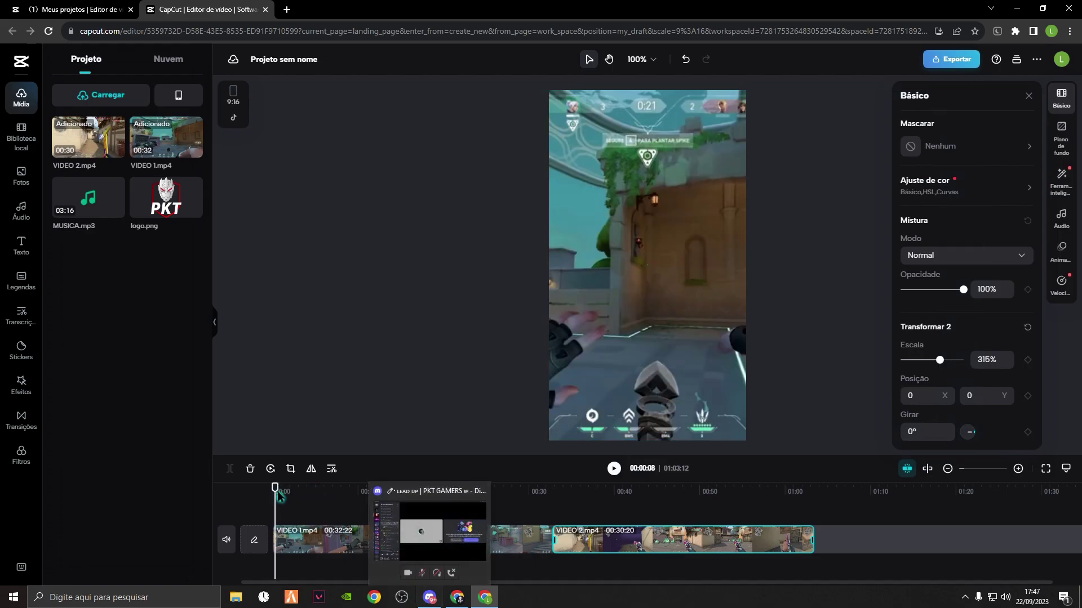
{"action": "left_click_drag", "start_coordinate": [279, 491], "coordinate": [307, 494]}
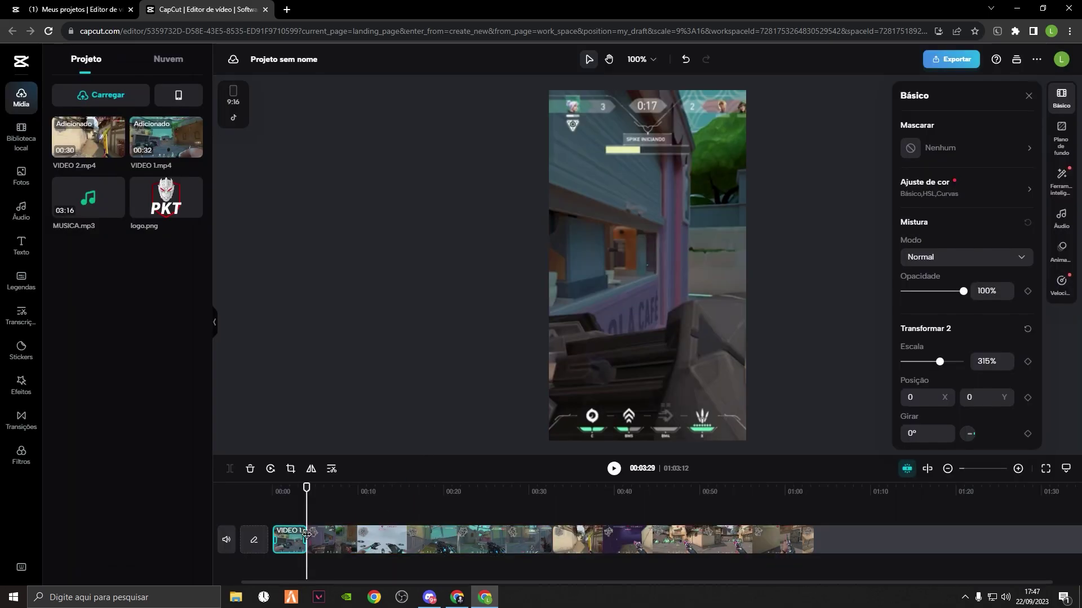
{"action": "left_click", "coordinate": [345, 534]}
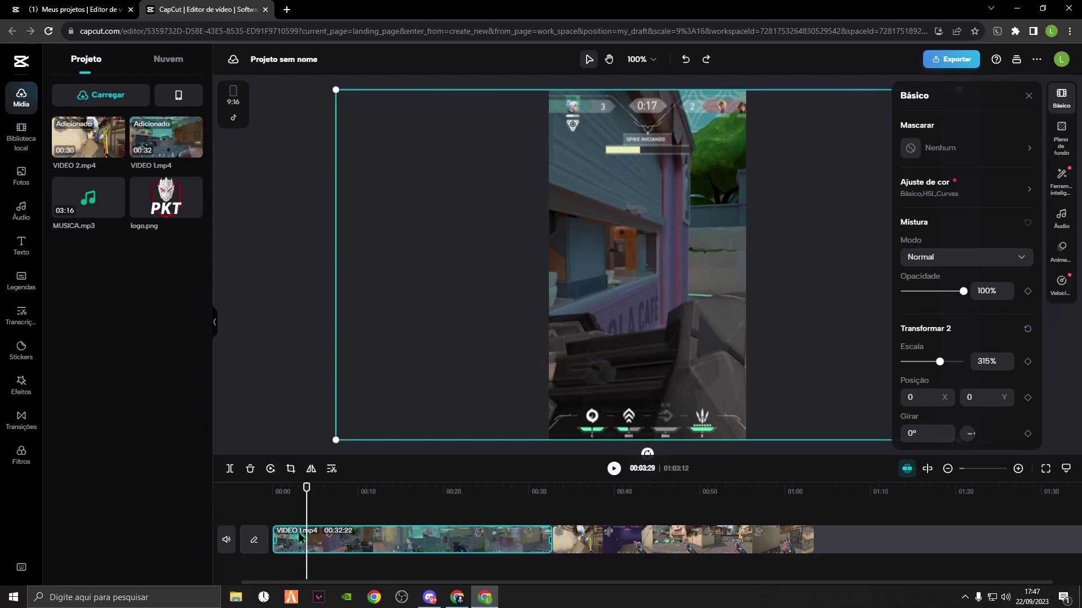
{"action": "left_click", "coordinate": [341, 491]}
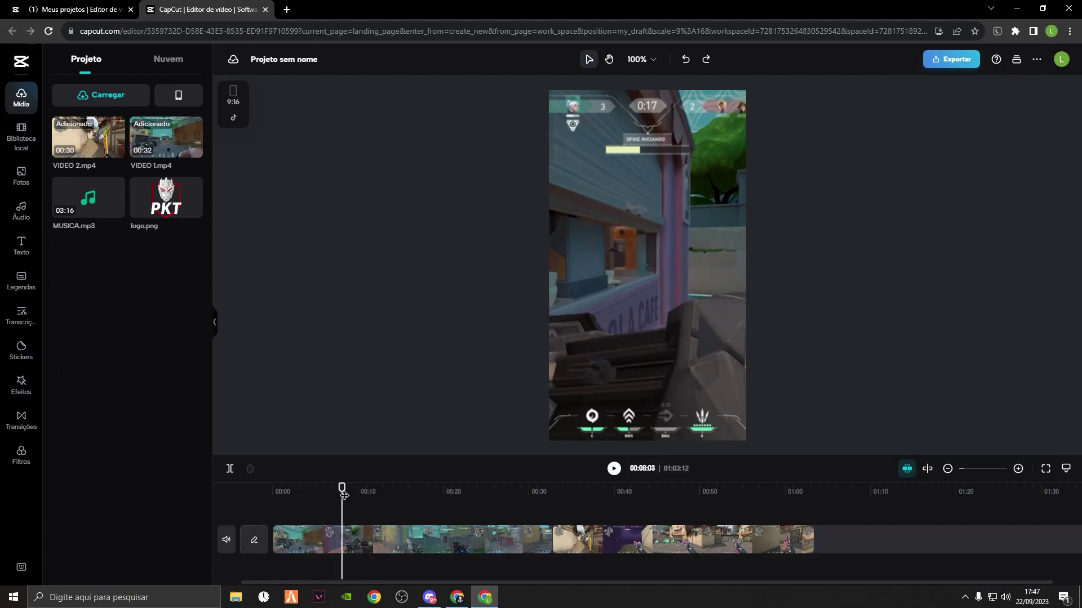
{"action": "left_click", "coordinate": [300, 539]}
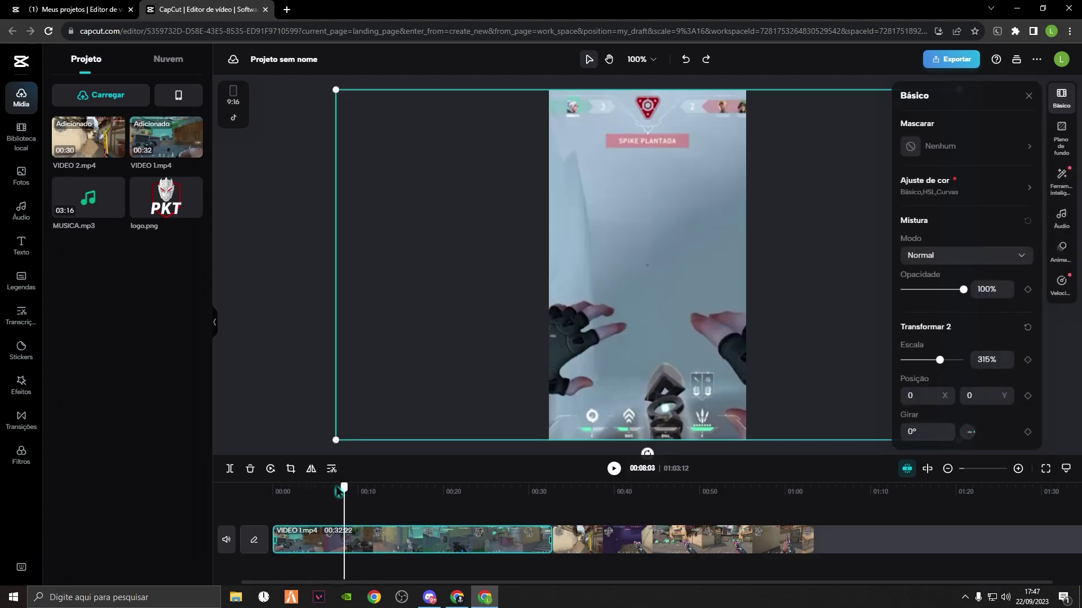
- Split VIDEO 1 at 00:04:15 and delete the opening segment
{"action": "left_click_drag", "start_coordinate": [342, 488], "coordinate": [309, 488]}
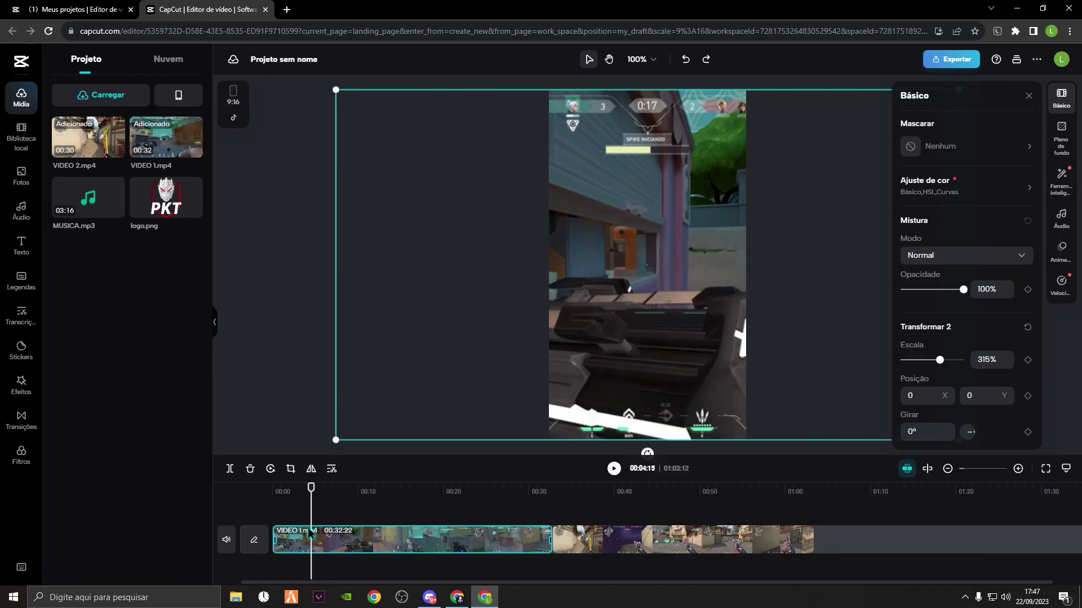
{"action": "mouse_move", "coordinate": [311, 542]}
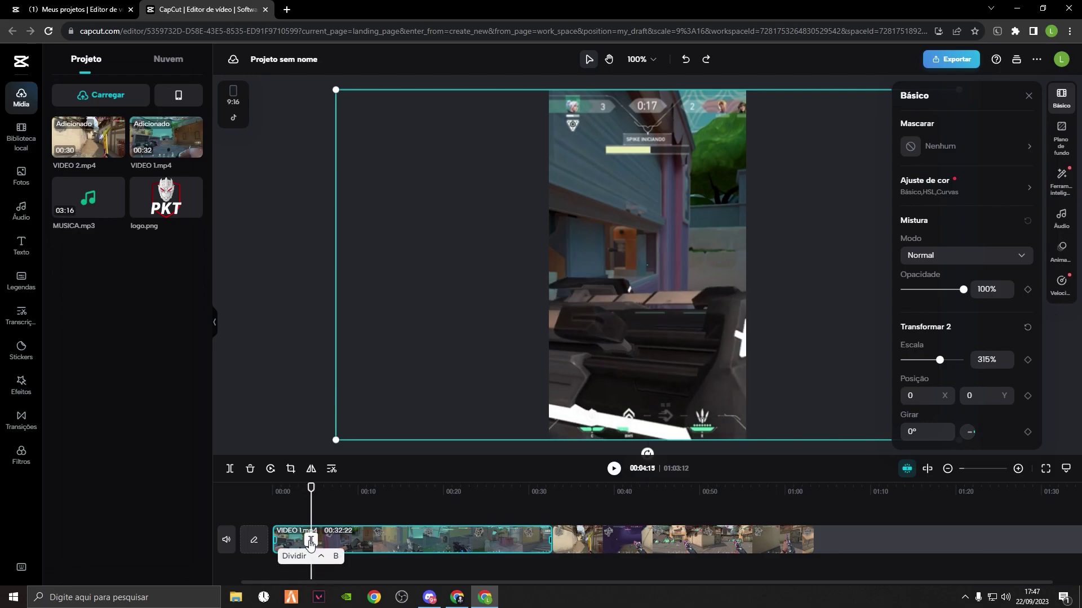
{"action": "left_click", "coordinate": [310, 542]}
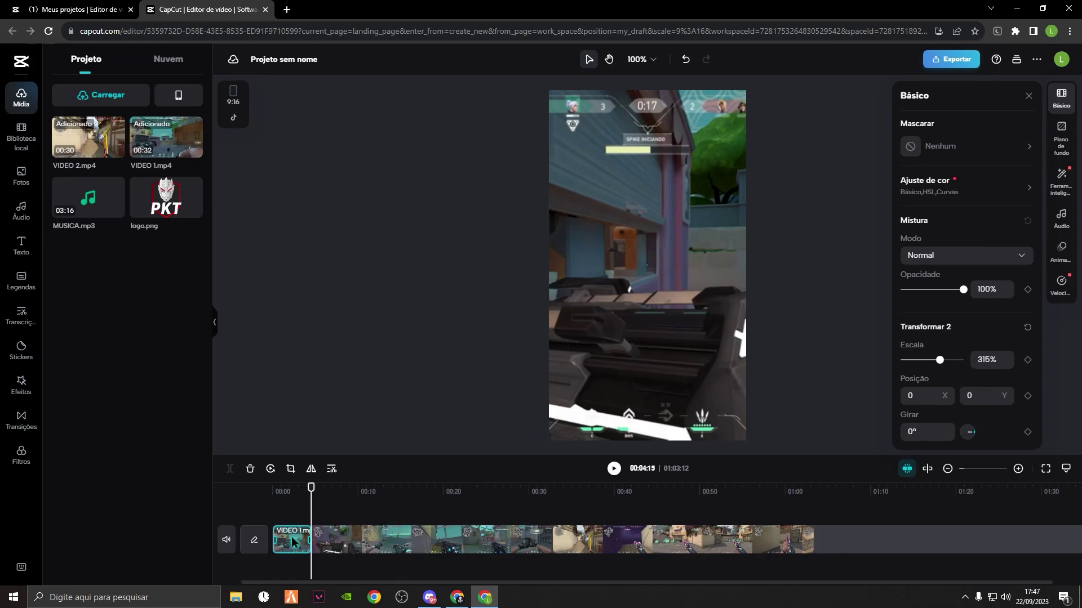
{"action": "key", "text": "Delete"}
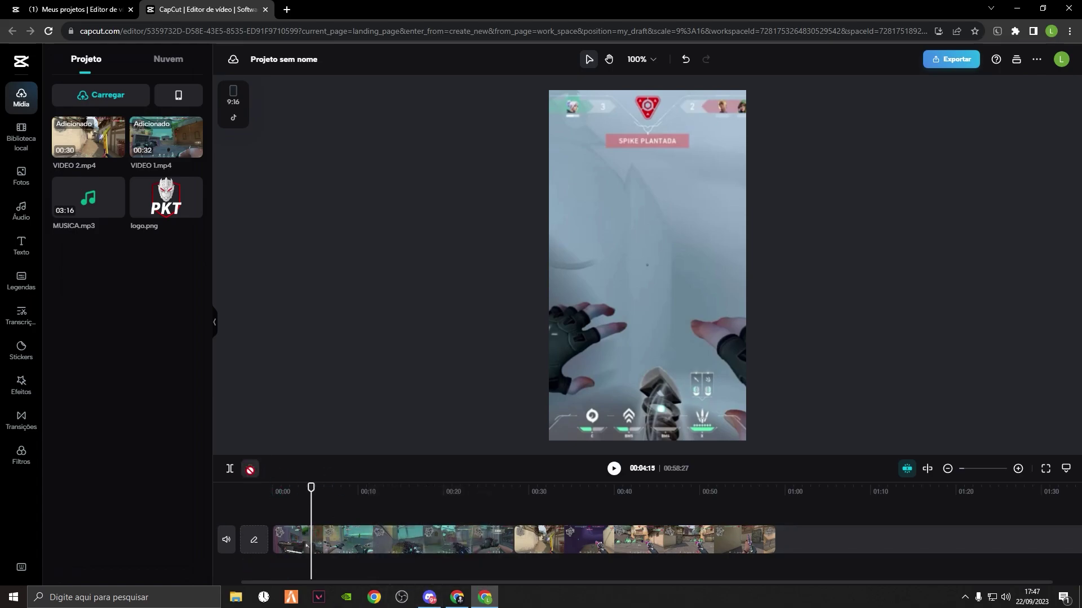
- Split VIDEO 1 at 00:22:09, just after the clutch scene, and delete its remaining end segment
{"action": "left_click_drag", "start_coordinate": [304, 489], "coordinate": [462, 485]}
{"action": "mouse_move", "coordinate": [464, 542]}
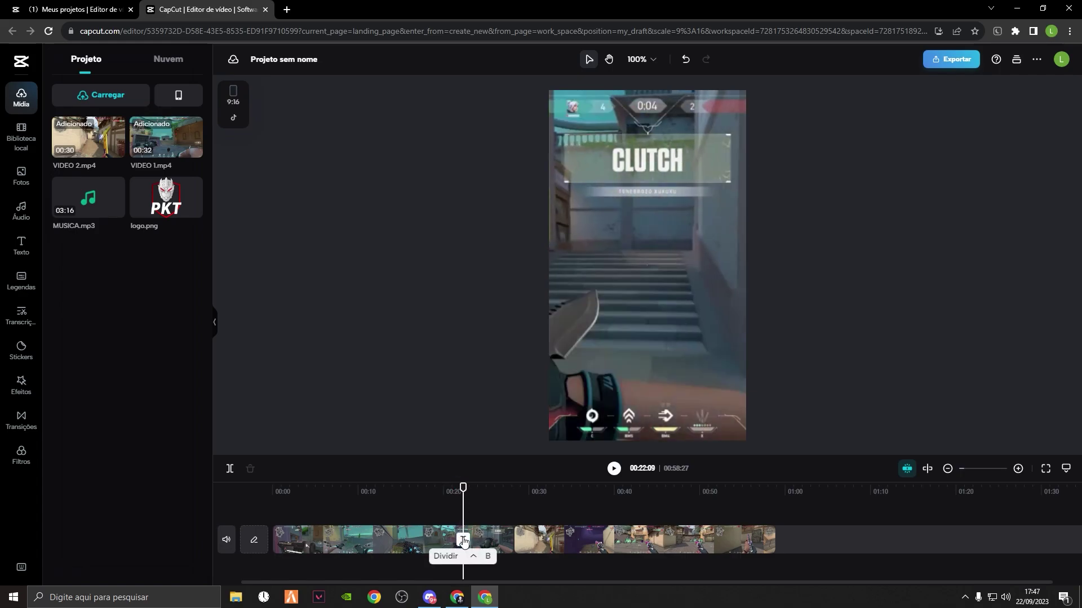
{"action": "left_click", "coordinate": [464, 540]}
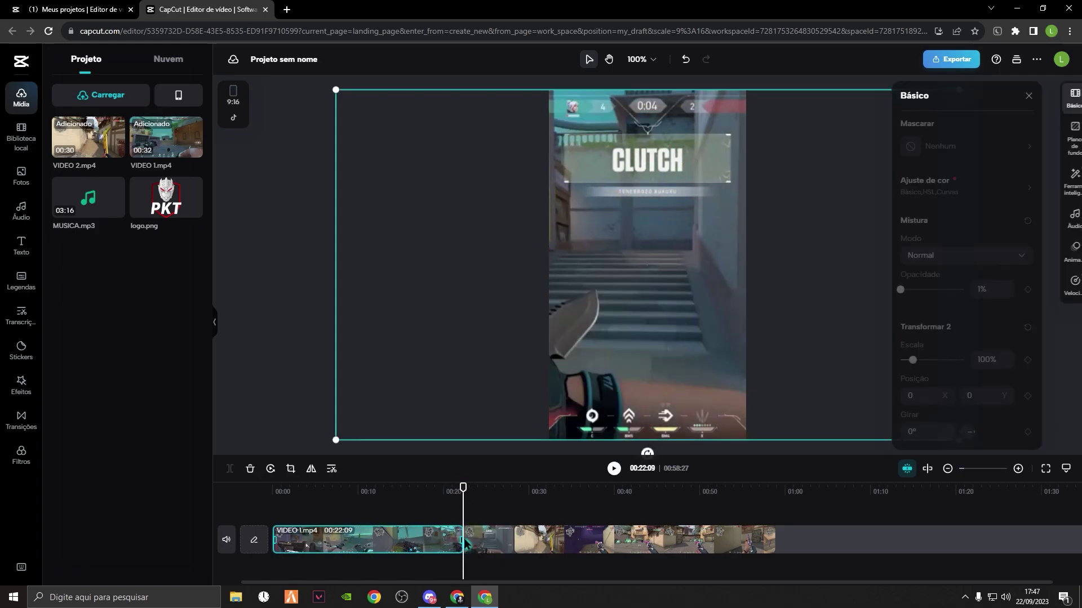
{"action": "left_click", "coordinate": [482, 535]}
{"action": "key", "text": "Delete"}
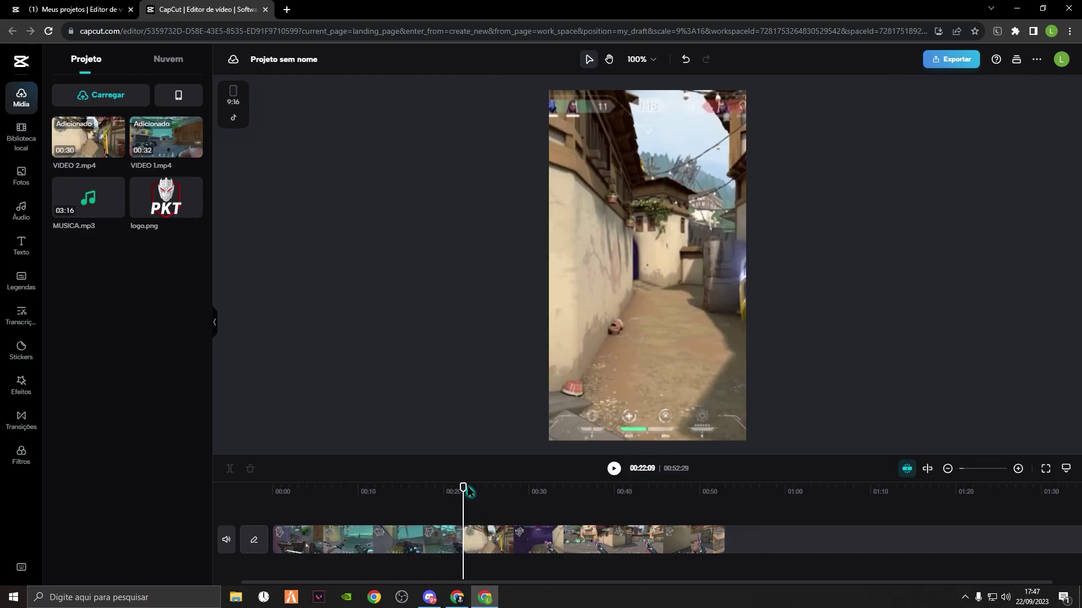
- Split VIDEO 2 at 00:36:15, delete its end segment, and trim about four seconds off its opening
{"action": "left_click_drag", "start_coordinate": [464, 487], "coordinate": [584, 485]}
{"action": "left_click", "coordinate": [496, 544]}
{"action": "left_click", "coordinate": [620, 541]}
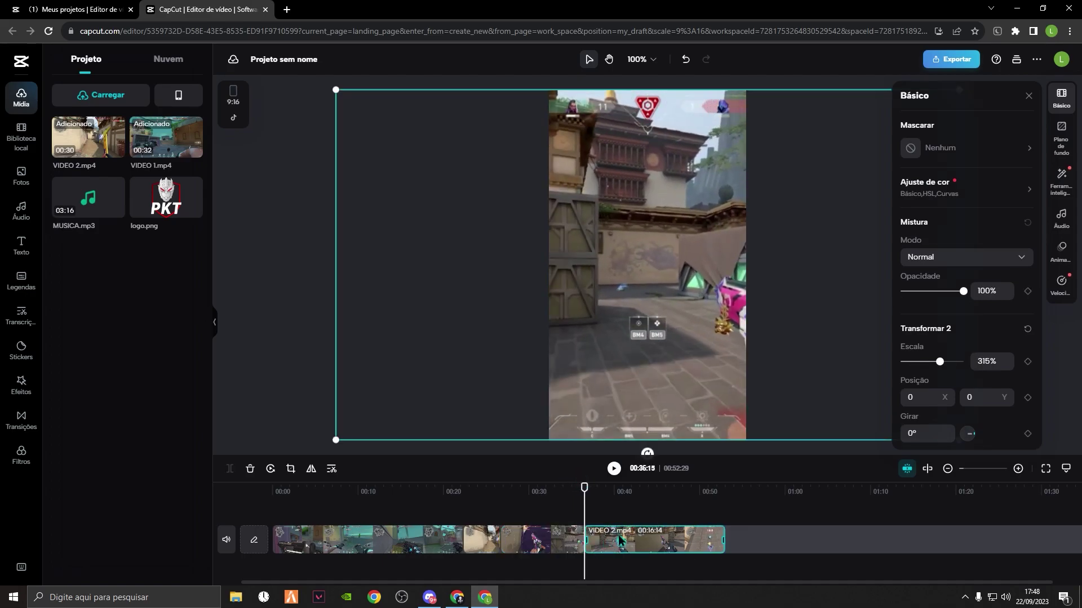
{"action": "key", "text": "Delete"}
{"action": "left_click", "coordinate": [475, 489]}
- Raise the saturation of the VIDEO 1 clip to 50 in its basic color adjustment
{"action": "left_click", "coordinate": [289, 489]}
{"action": "left_click_drag", "start_coordinate": [277, 486], "coordinate": [238, 483]}
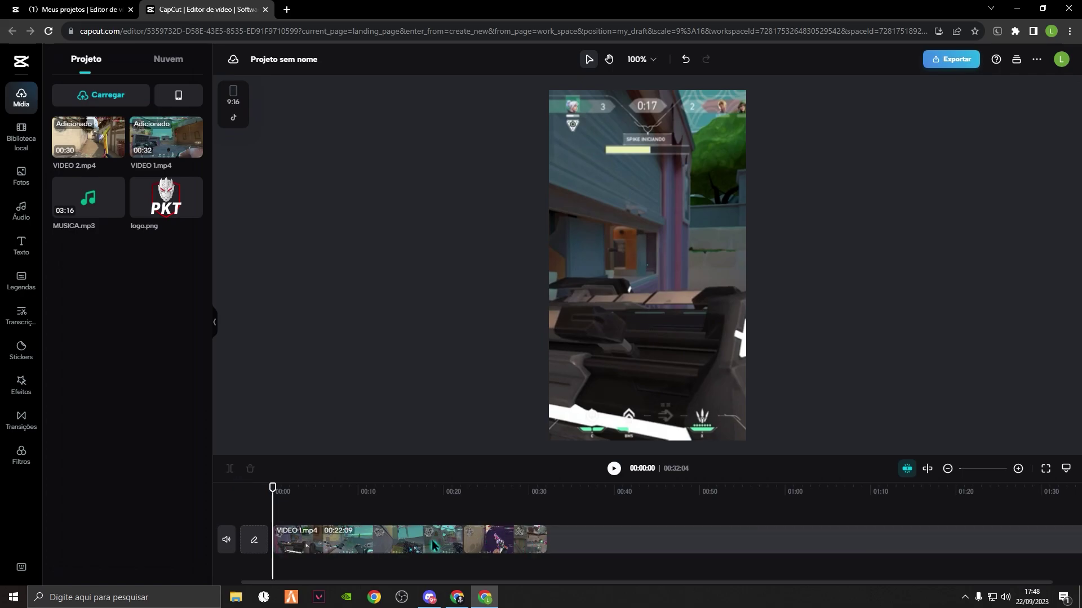
{"action": "left_click_drag", "start_coordinate": [432, 539], "coordinate": [378, 536]}
{"action": "left_click", "coordinate": [377, 535]}
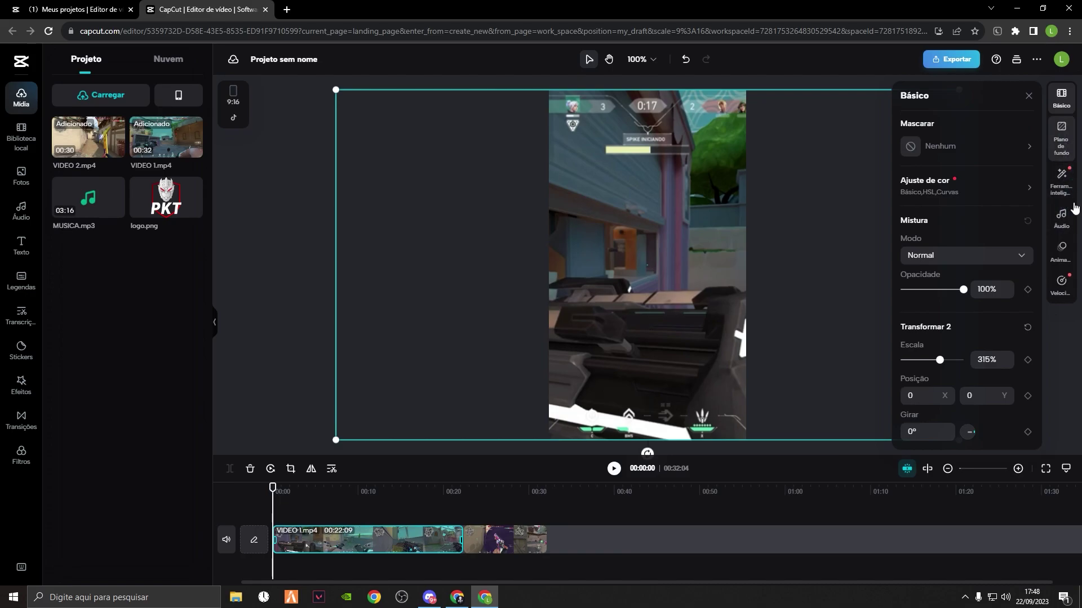
{"action": "left_click", "coordinate": [946, 193]}
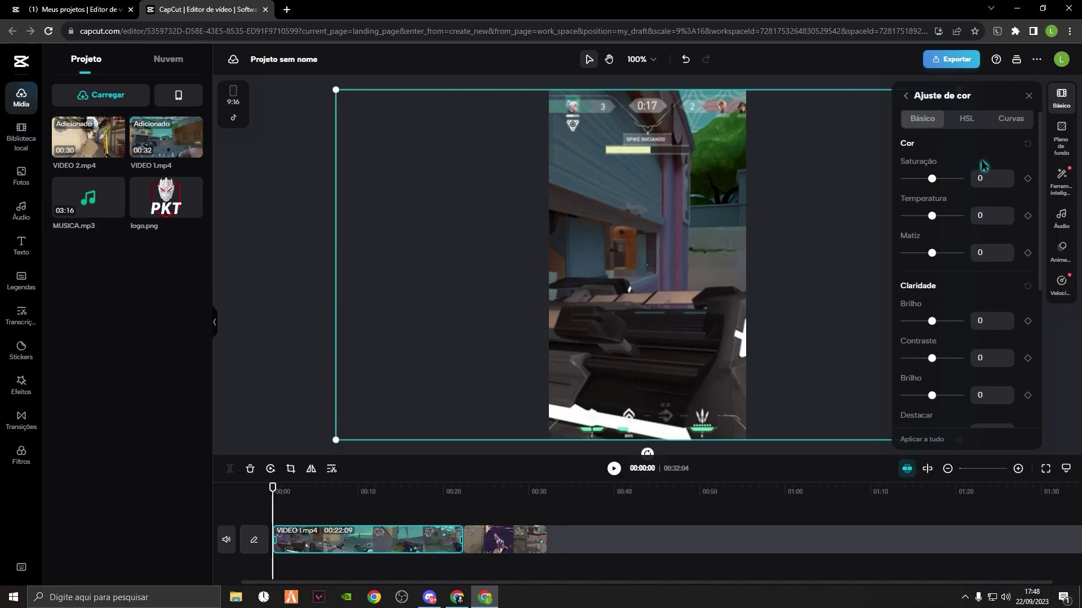
{"action": "left_click_drag", "start_coordinate": [915, 184], "coordinate": [873, 178]}
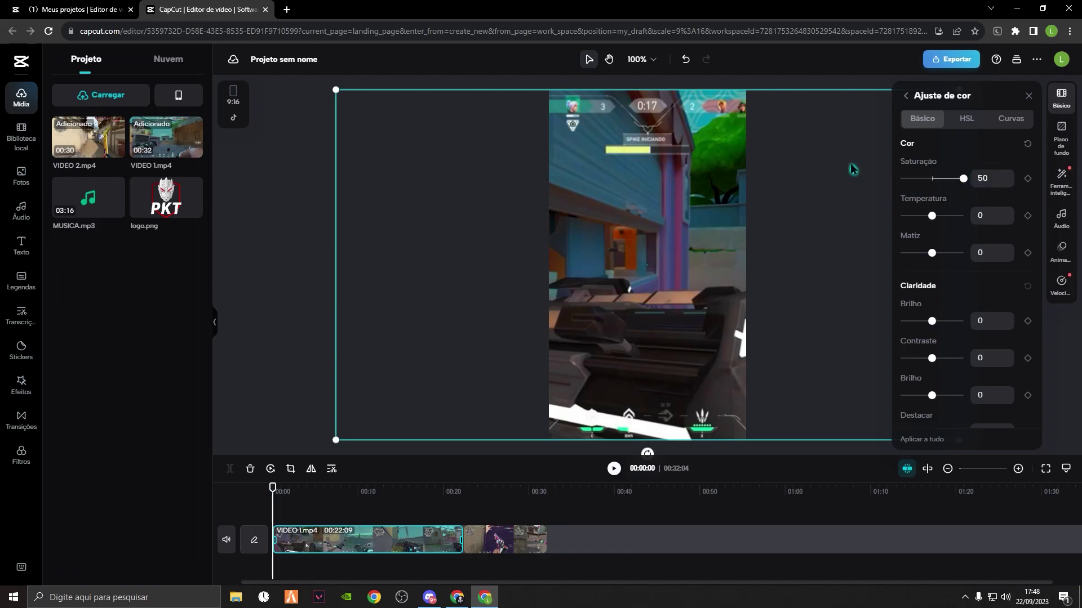
- Set the VIDEO 1 clip's saturation to 21 and its temperature to -50 in the basic color adjustment
{"action": "left_click_drag", "start_coordinate": [961, 178], "coordinate": [940, 180]}
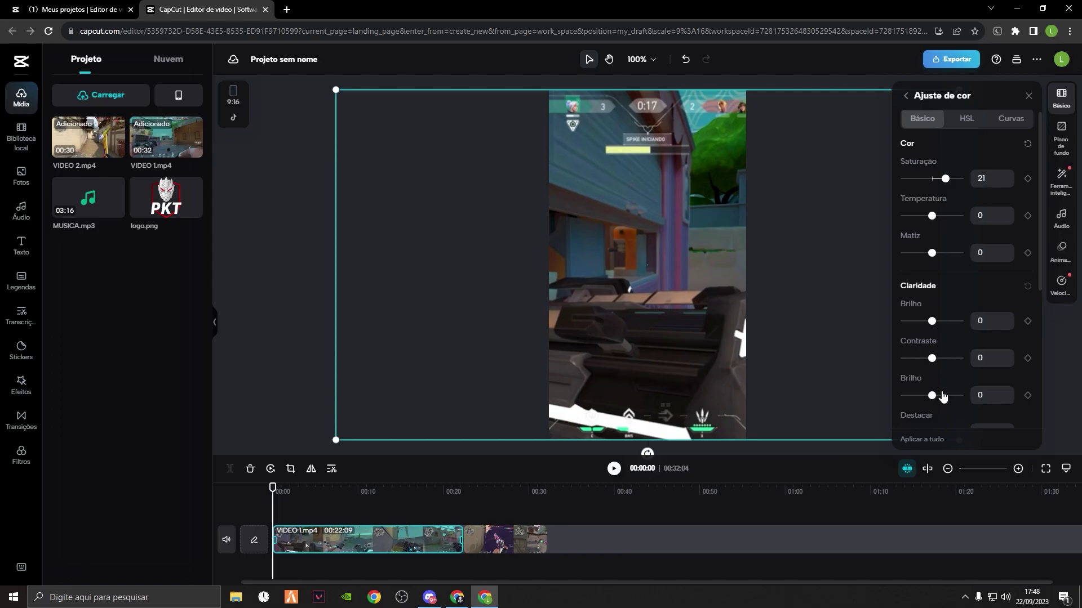
{"action": "scroll", "coordinate": [944, 397], "scroll_direction": "down", "scroll_amount": 5}
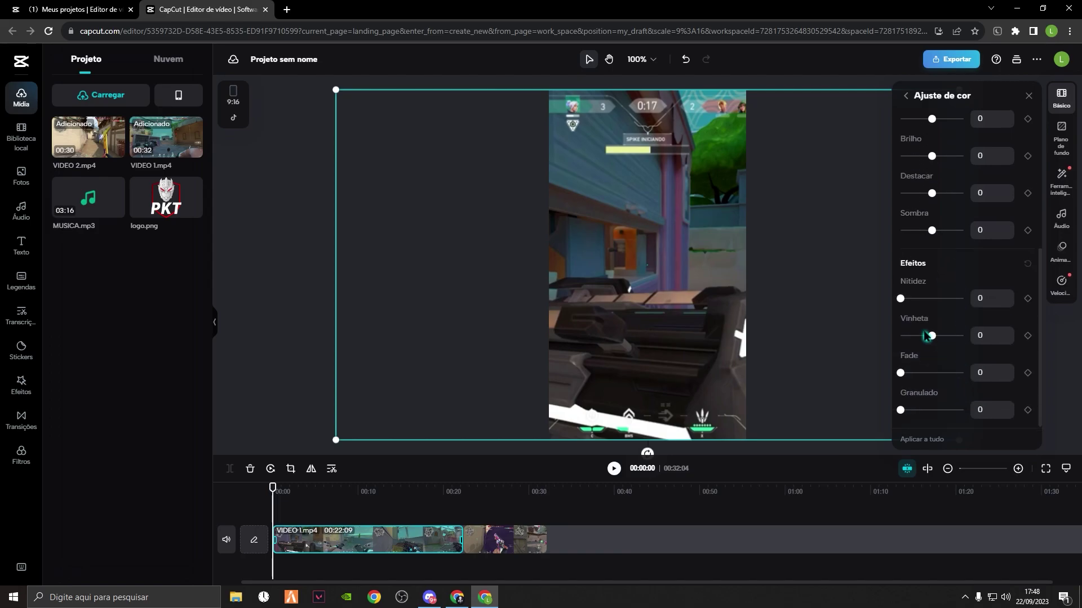
{"action": "scroll", "coordinate": [945, 355], "scroll_direction": "up", "scroll_amount": 5}
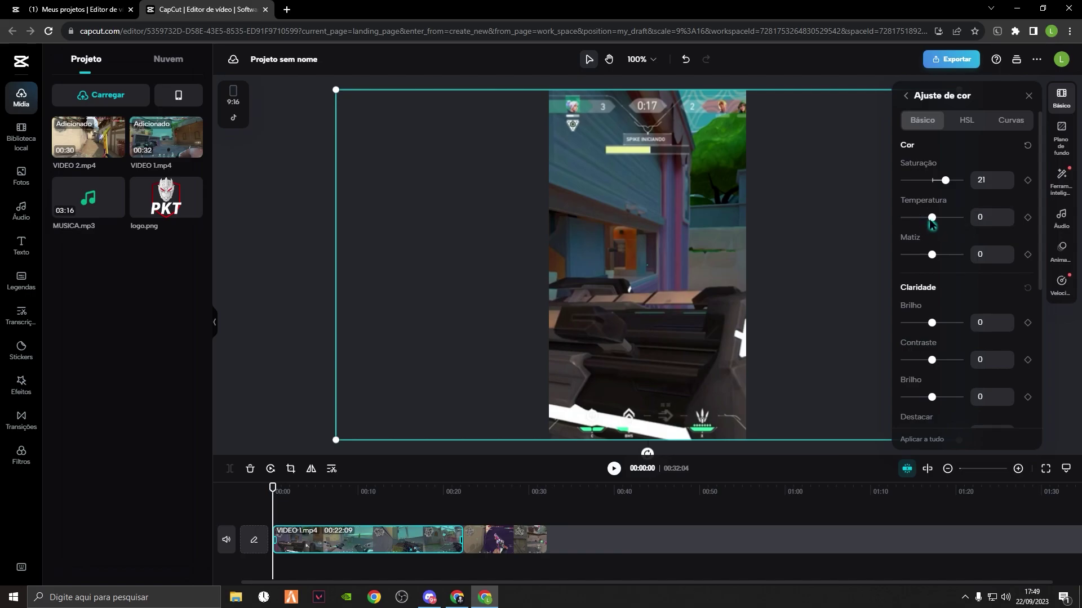
{"action": "left_click_drag", "start_coordinate": [930, 217], "coordinate": [900, 218]}
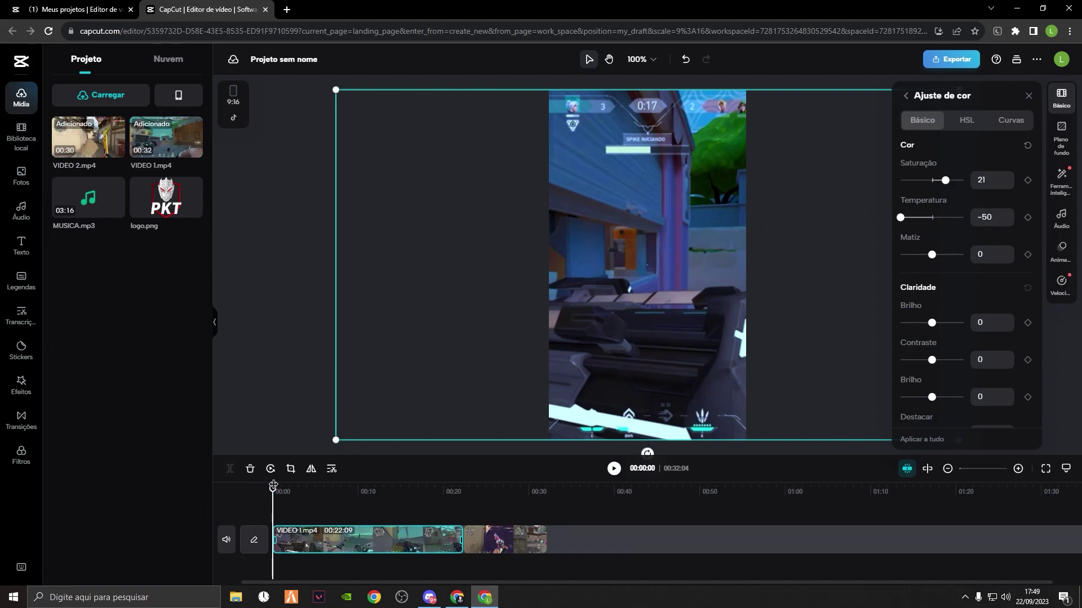
- Set the VIDEO 2 clip's saturation to 14 and its temperature to -15 in the basic color adjustment
{"action": "left_click_drag", "start_coordinate": [272, 488], "coordinate": [506, 487]}
{"action": "left_click", "coordinate": [529, 543]}
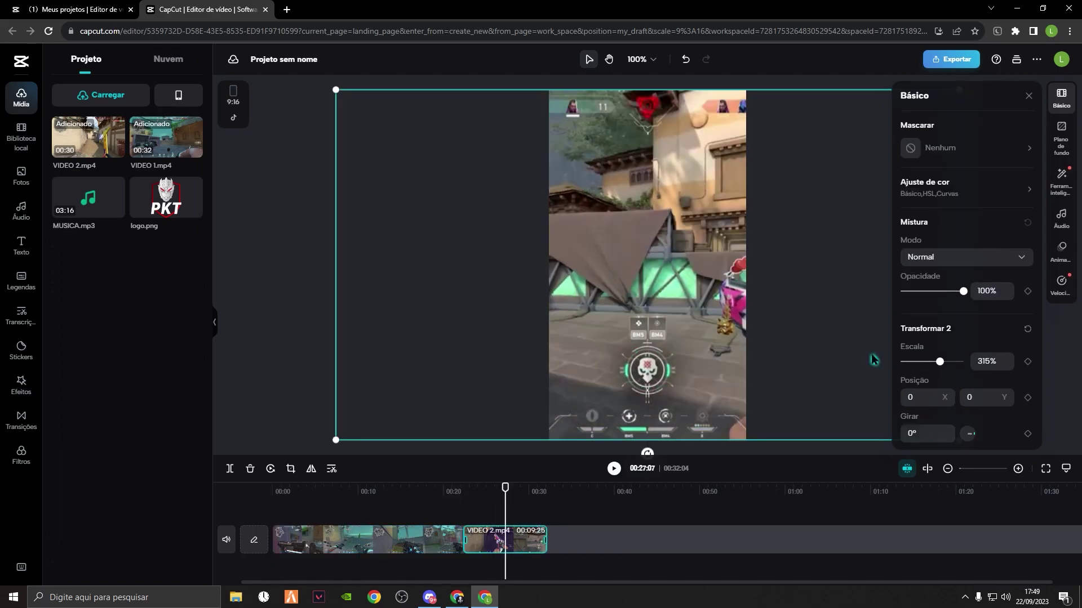
{"action": "left_click", "coordinate": [949, 187]}
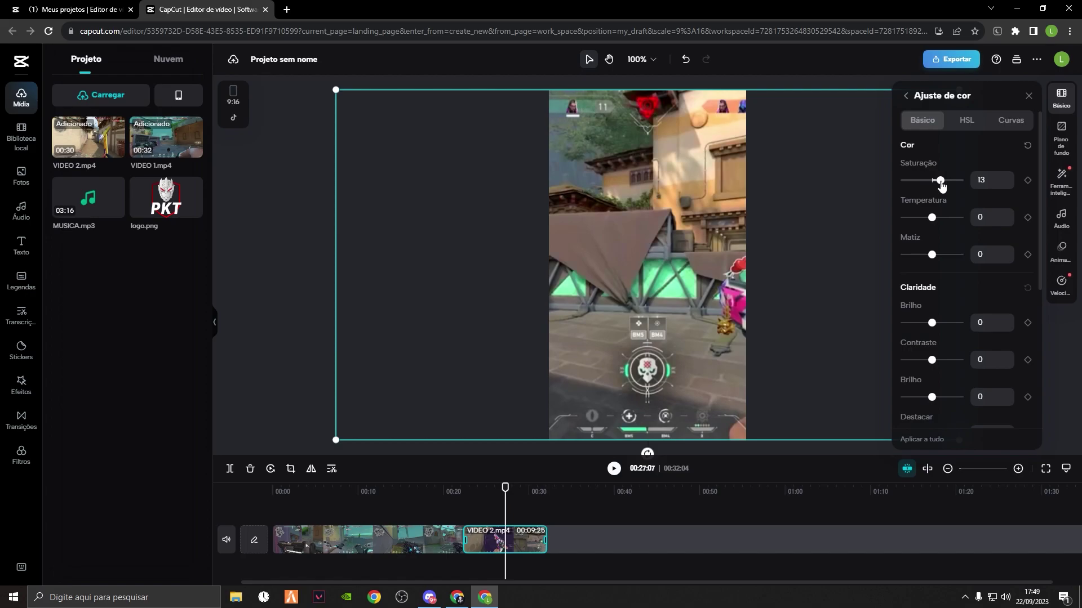
{"action": "left_click_drag", "start_coordinate": [944, 185], "coordinate": [941, 181]}
{"action": "left_click_drag", "start_coordinate": [932, 218], "coordinate": [804, 220]}
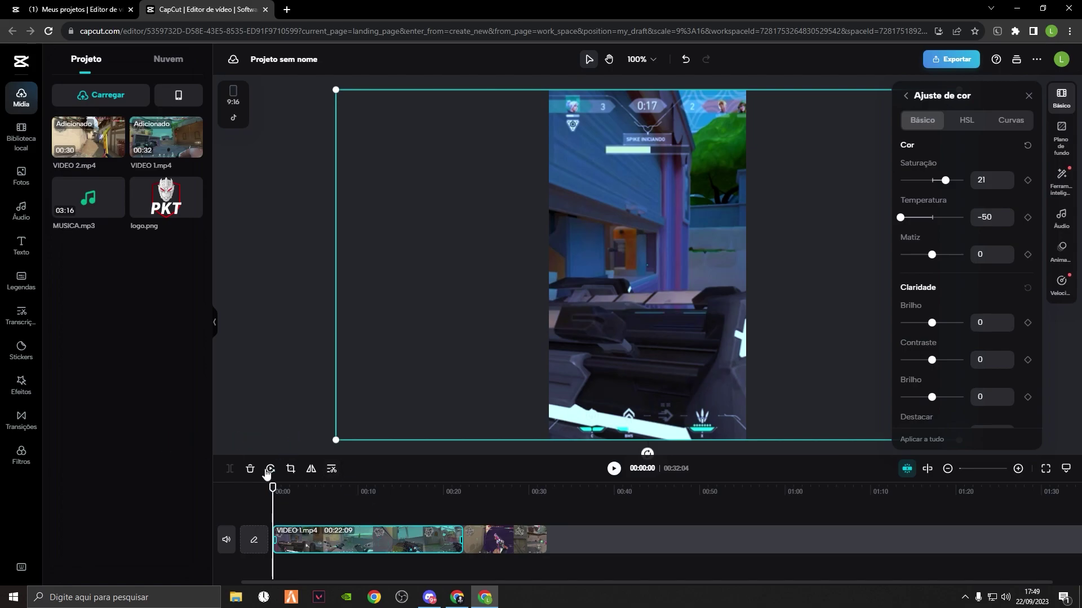
- Add the Esmaecimento preto transition at the cut between VIDEO 1 and VIDEO 2, and play back the junction
{"action": "left_click_drag", "start_coordinate": [301, 490], "coordinate": [462, 488]}
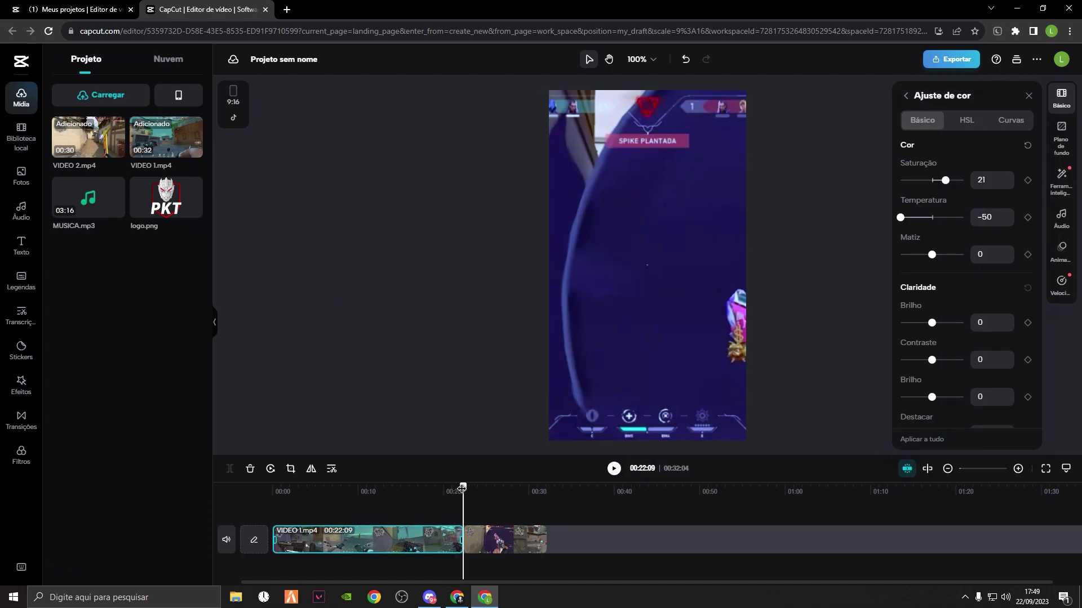
{"action": "left_click", "coordinate": [28, 422]}
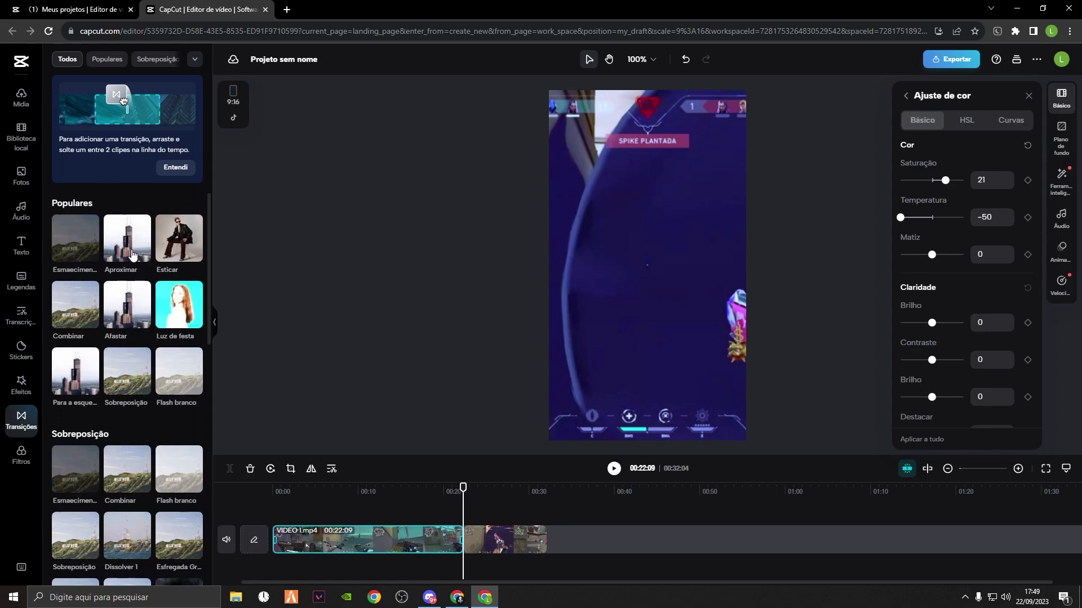
{"action": "scroll", "coordinate": [129, 419], "scroll_direction": "down", "scroll_amount": 1}
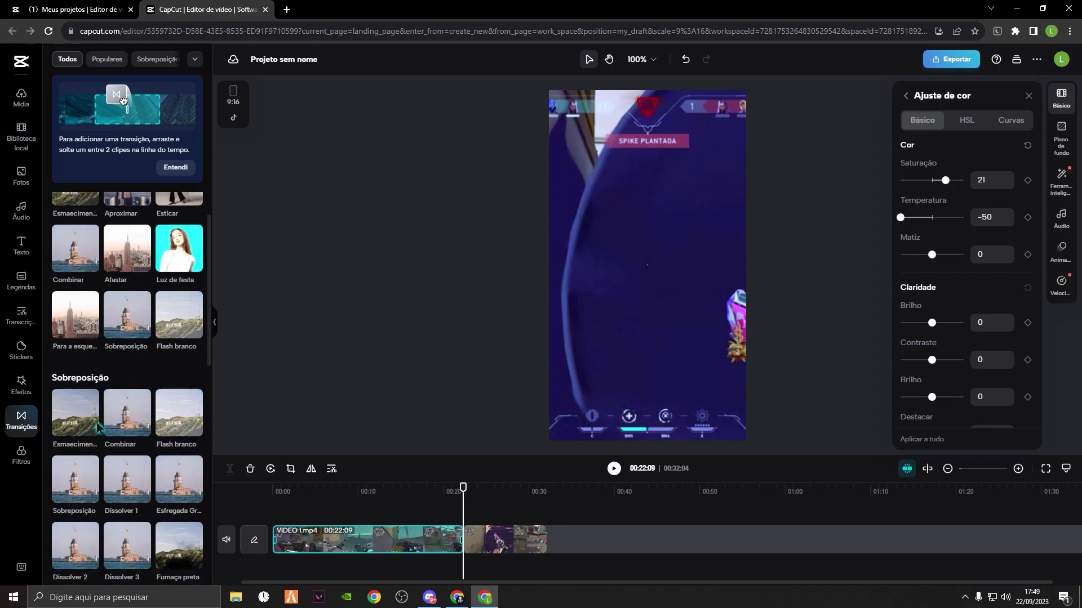
{"action": "left_click", "coordinate": [67, 417]}
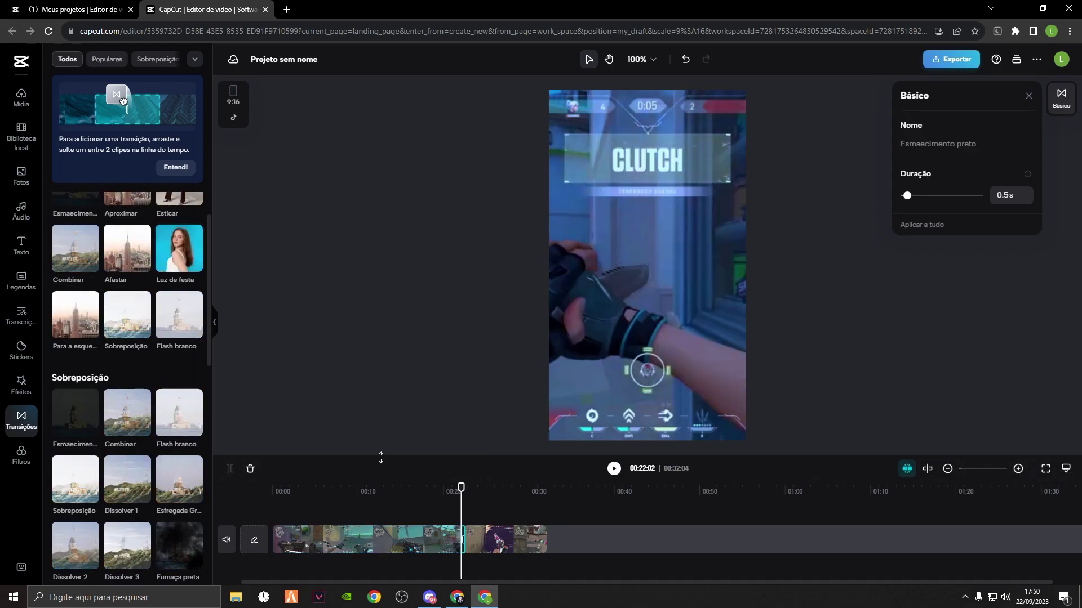
{"action": "left_click_drag", "start_coordinate": [471, 487], "coordinate": [451, 485]}
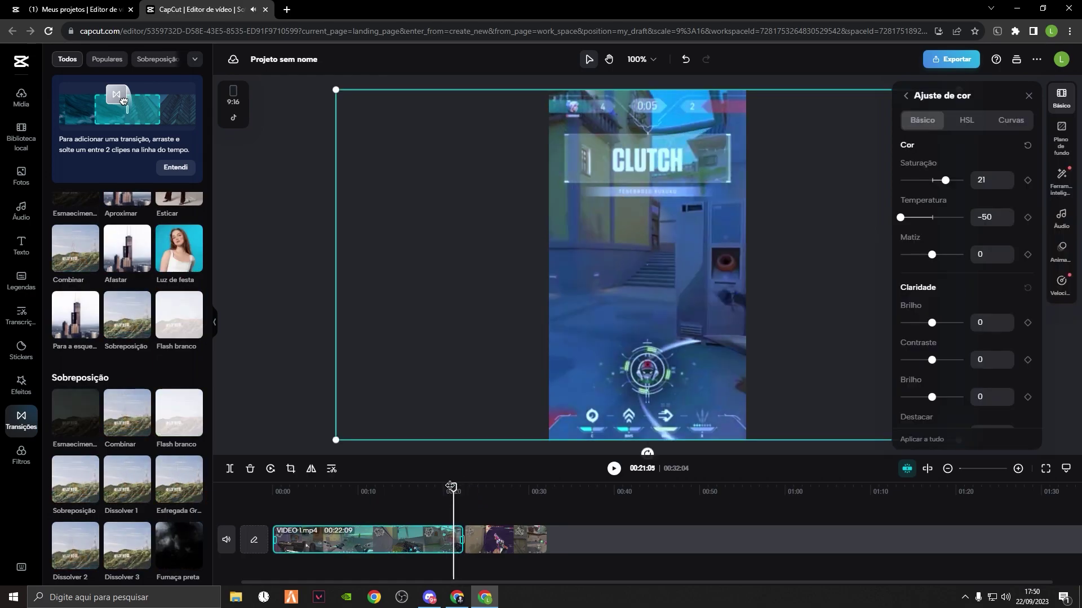
{"action": "key", "text": "space"}
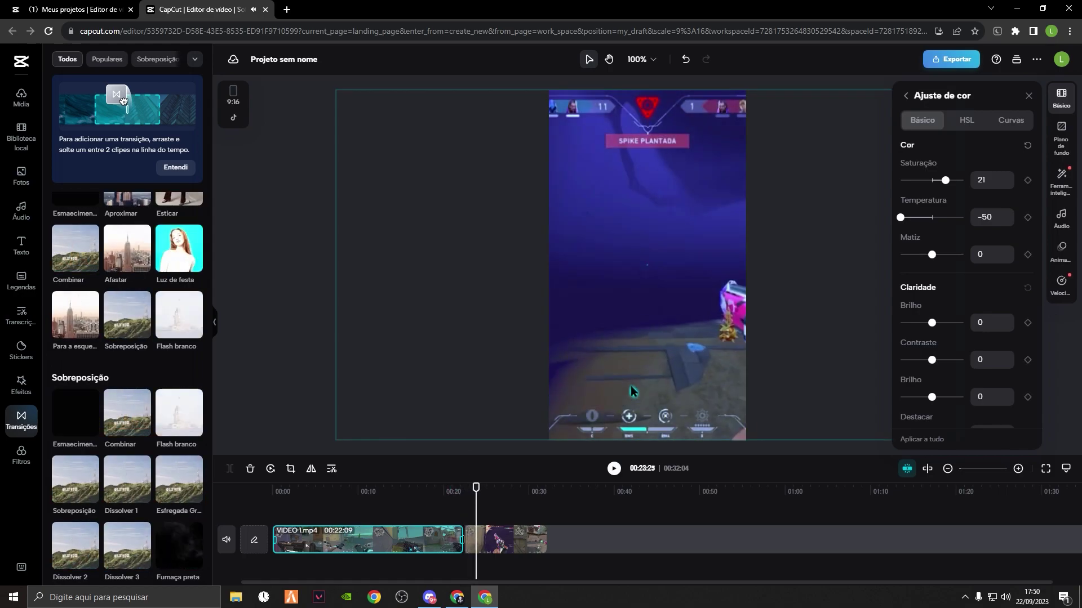
{"action": "key", "text": "space"}
{"action": "left_click_drag", "start_coordinate": [476, 488], "coordinate": [445, 488]}
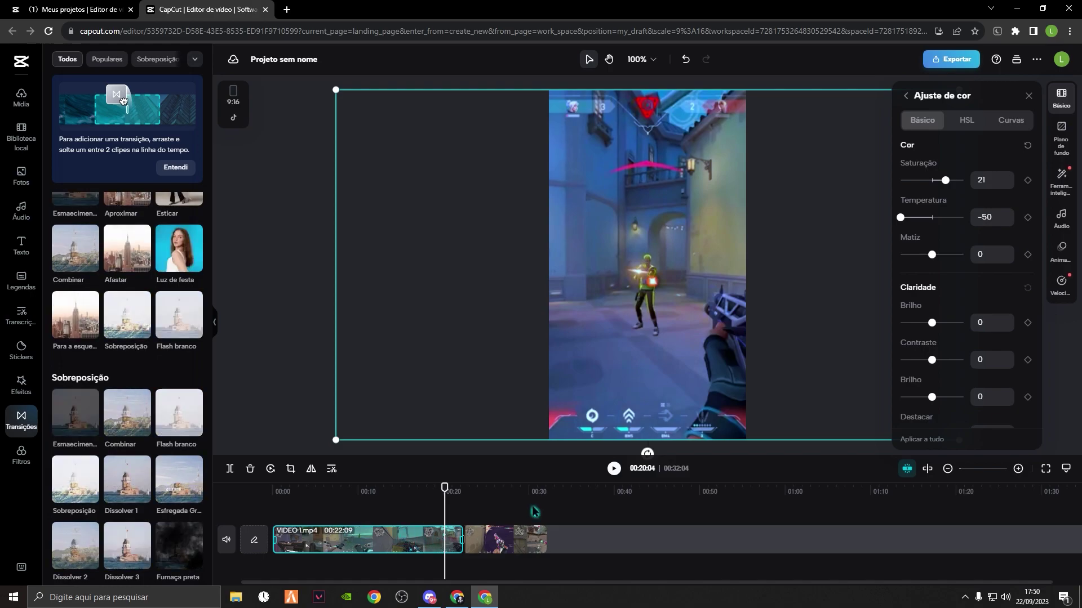
- Lower the VIDEO 1 clip's volume to -60.1 dB in its audio settings
{"action": "left_click", "coordinate": [1028, 96]}
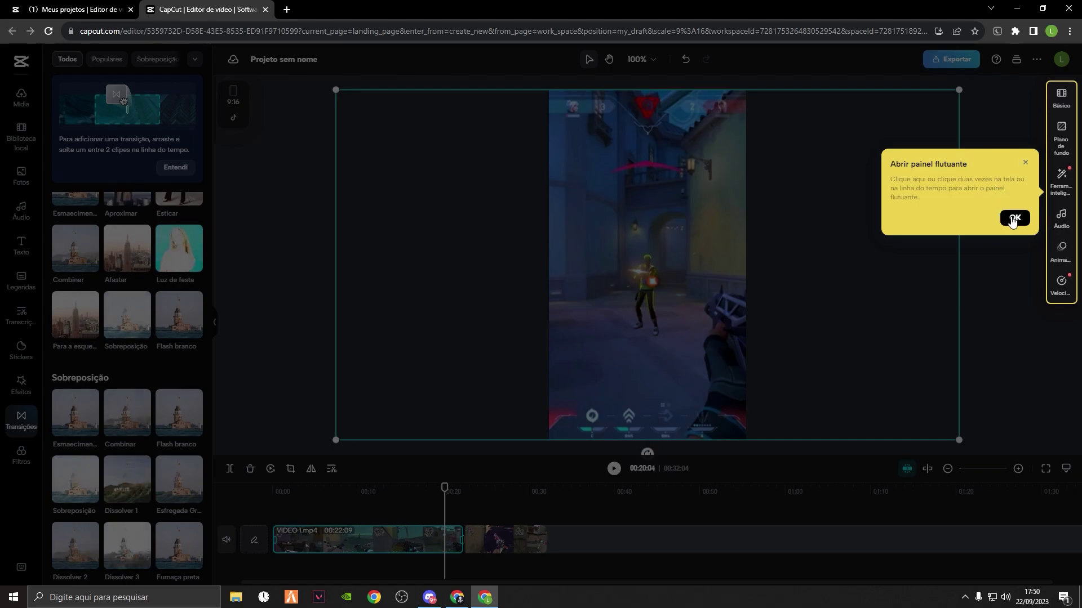
{"action": "left_click", "coordinate": [1014, 219]}
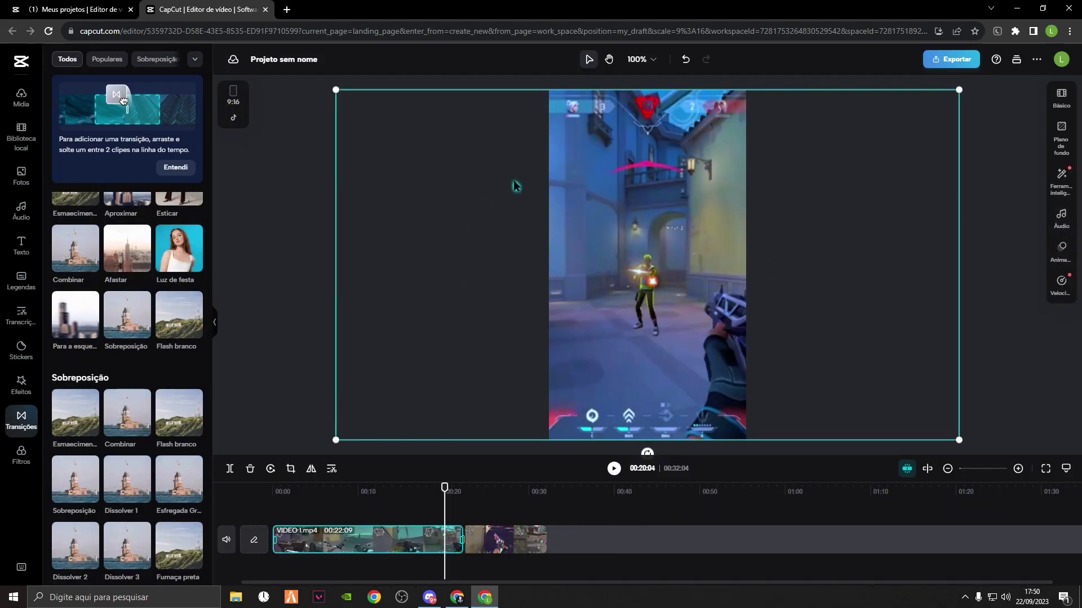
{"action": "left_click", "coordinate": [1061, 217]}
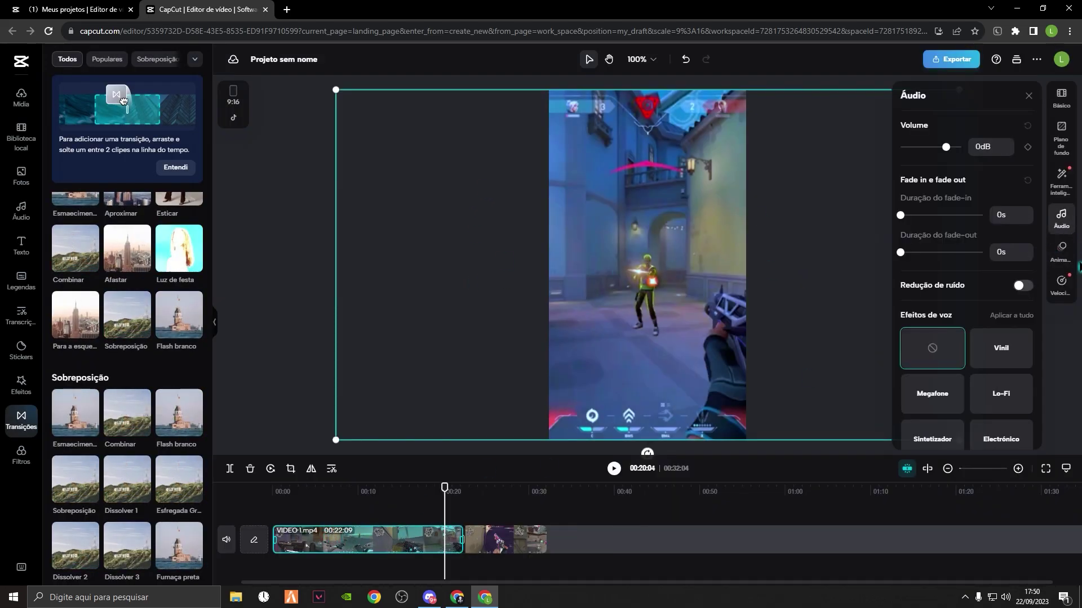
{"action": "left_click_drag", "start_coordinate": [925, 149], "coordinate": [572, 151]}
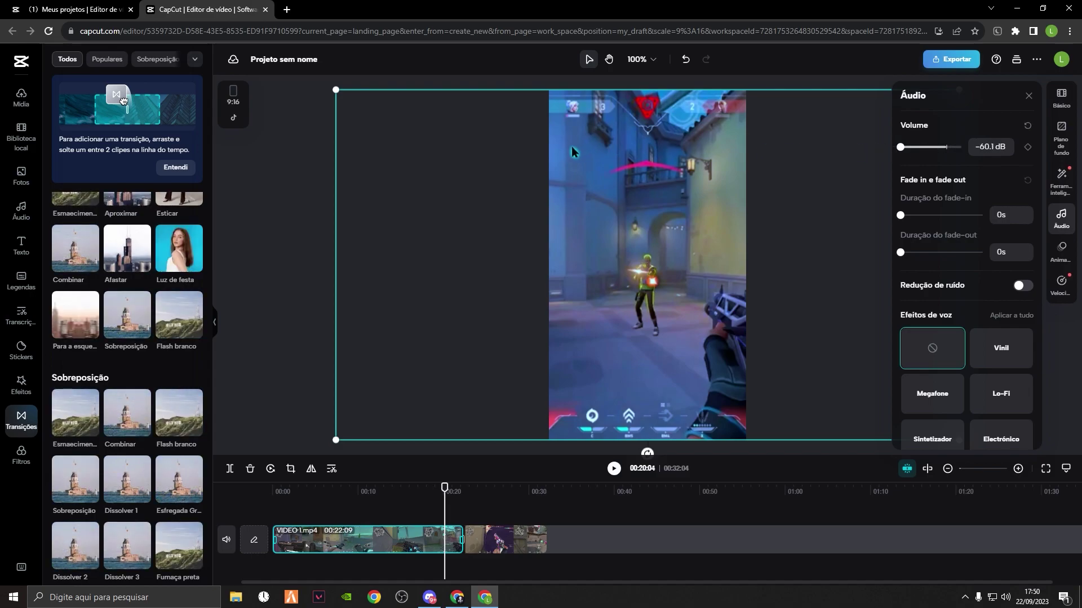
{"action": "left_click", "coordinate": [1029, 97]}
- Turn down the VIDEO 2 clip's volume in its audio settings and play back the edited clips
{"action": "left_click", "coordinate": [503, 541]}
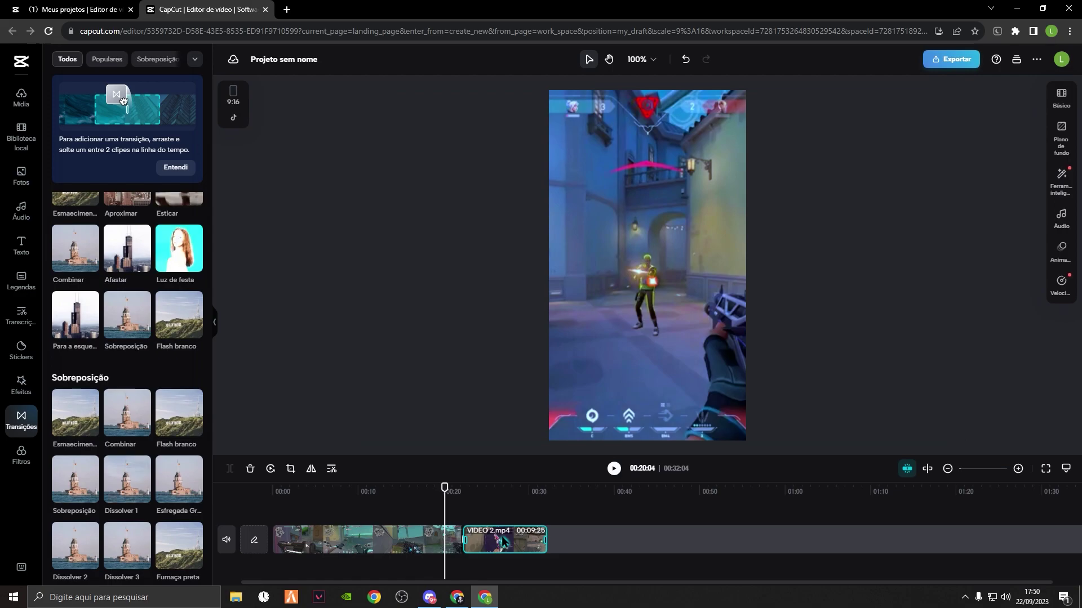
{"action": "left_click", "coordinate": [1061, 217]}
{"action": "scroll", "coordinate": [969, 150], "scroll_direction": "down", "scroll_amount": 5}
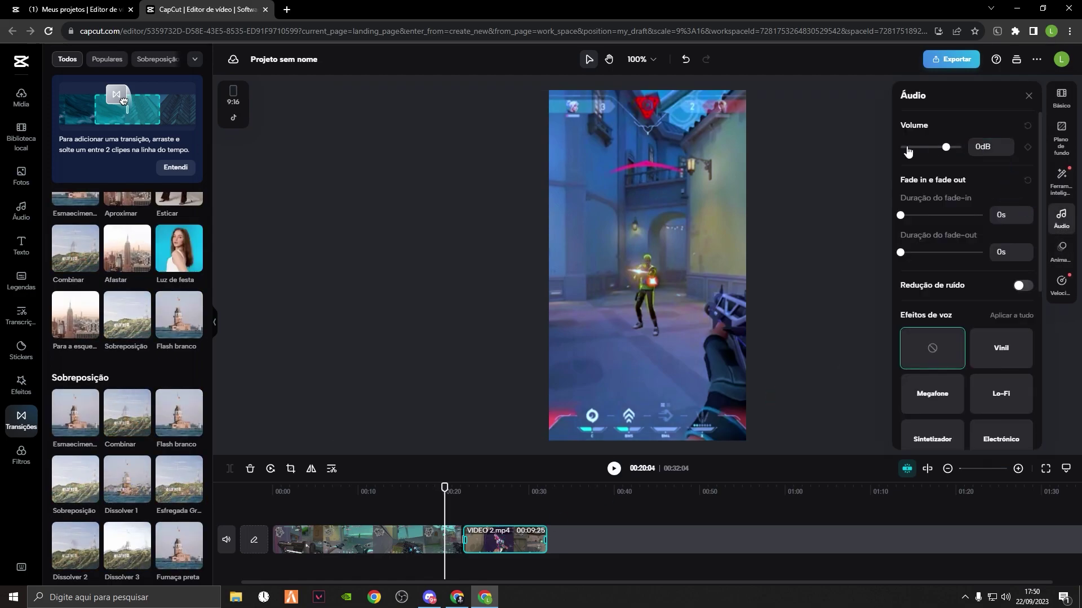
{"action": "left_click", "coordinate": [1029, 96]}
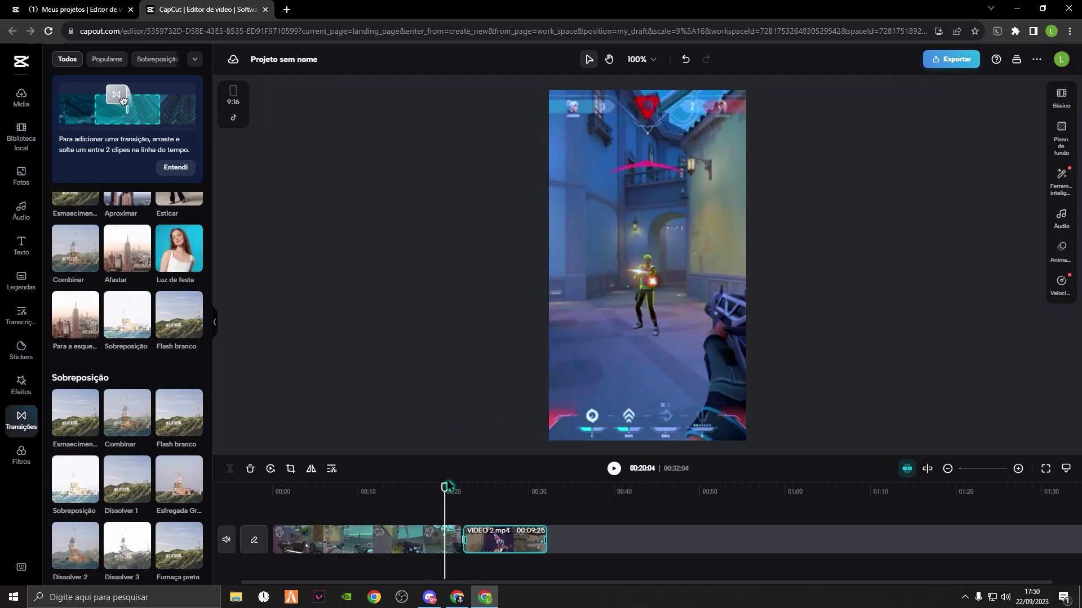
{"action": "left_click_drag", "start_coordinate": [444, 488], "coordinate": [348, 488]}
{"action": "key", "text": "space"}
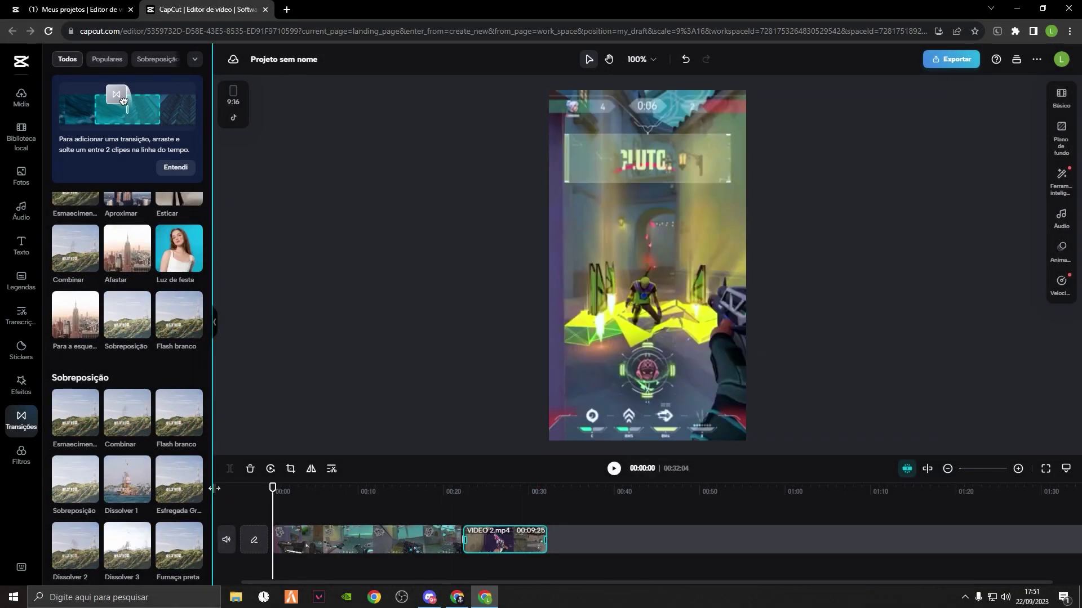
- Add logo.png on a track above the clips from the start and extend it to the video's end at 00:32:04
{"action": "left_click", "coordinate": [21, 95]}
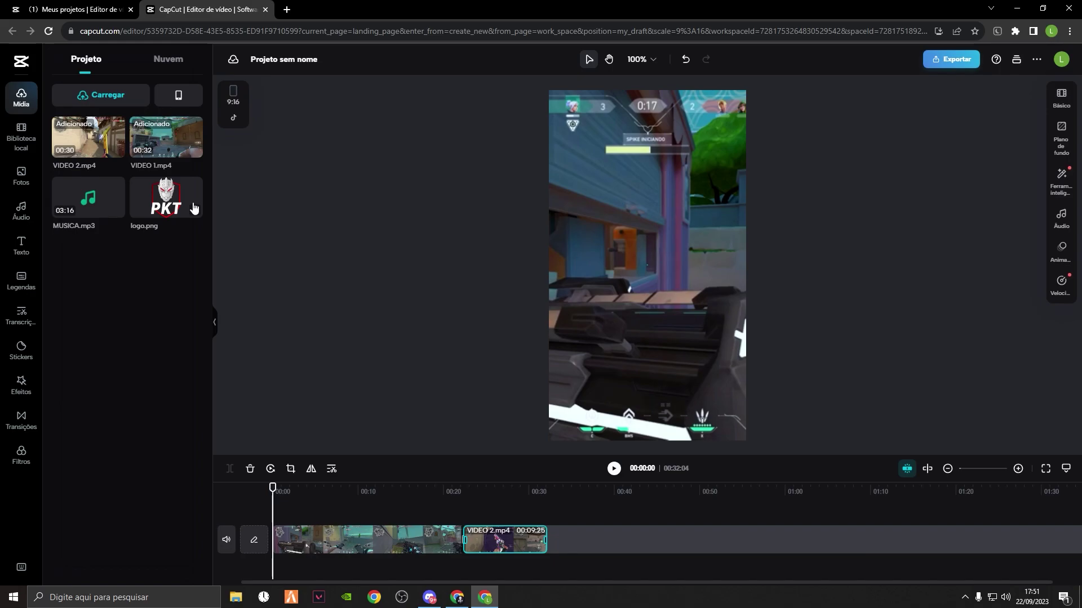
{"action": "left_click_drag", "start_coordinate": [173, 217], "coordinate": [266, 527]}
{"action": "left_click", "coordinate": [536, 492]}
{"action": "left_click_drag", "start_coordinate": [334, 525], "coordinate": [549, 522]}
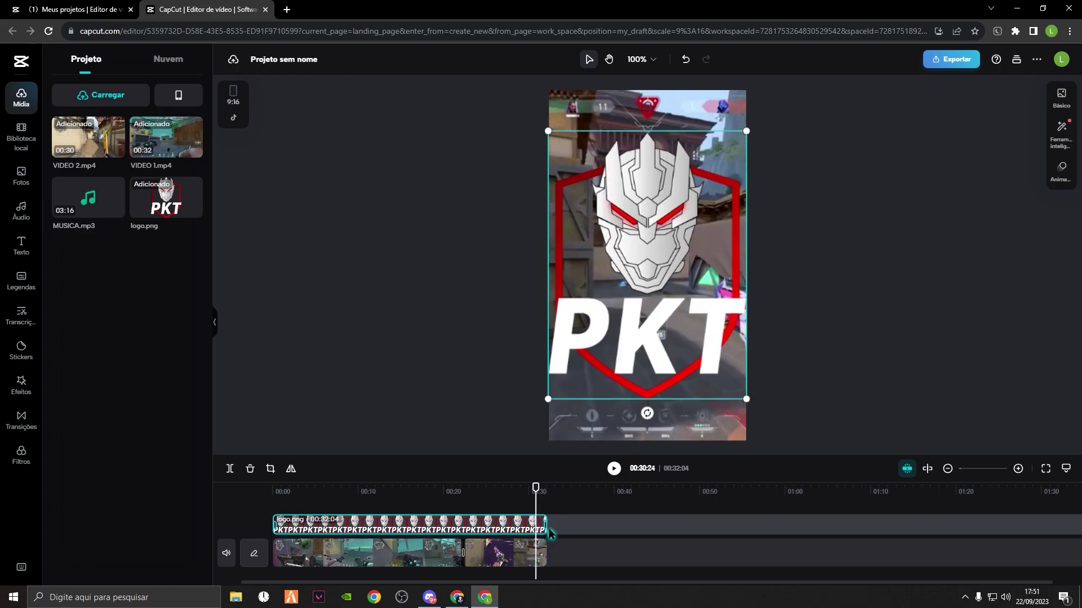
- Scale the logo down to 16%, place it low in the frame at X 0, Y -134, and set its opacity to 20%
{"action": "left_click_drag", "start_coordinate": [745, 132], "coordinate": [651, 351]}
{"action": "left_click", "coordinate": [809, 307]}
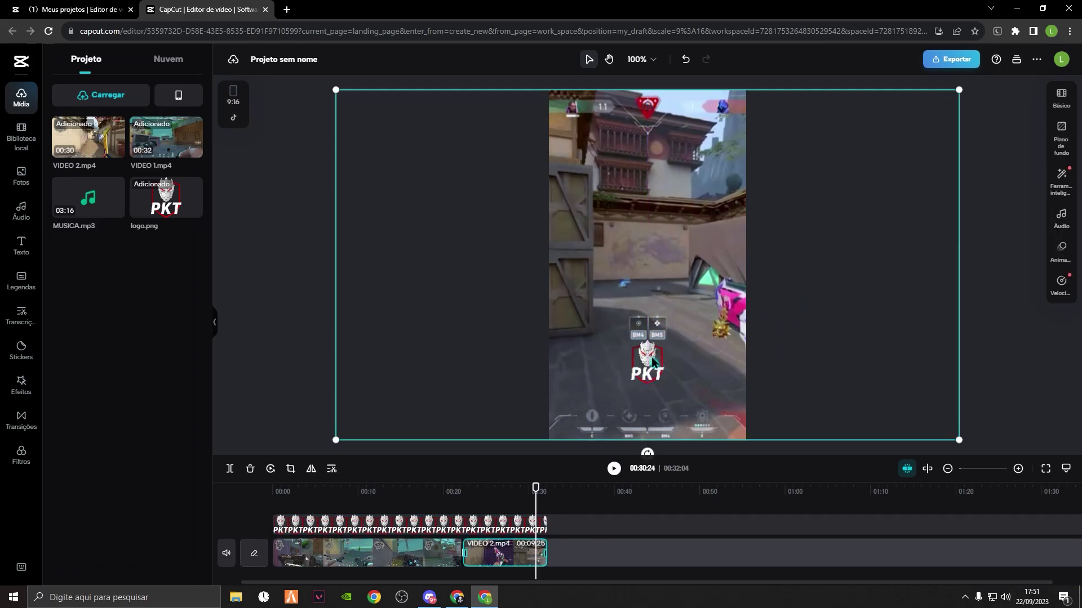
{"action": "left_click", "coordinate": [653, 361]}
{"action": "left_click", "coordinate": [1061, 97]}
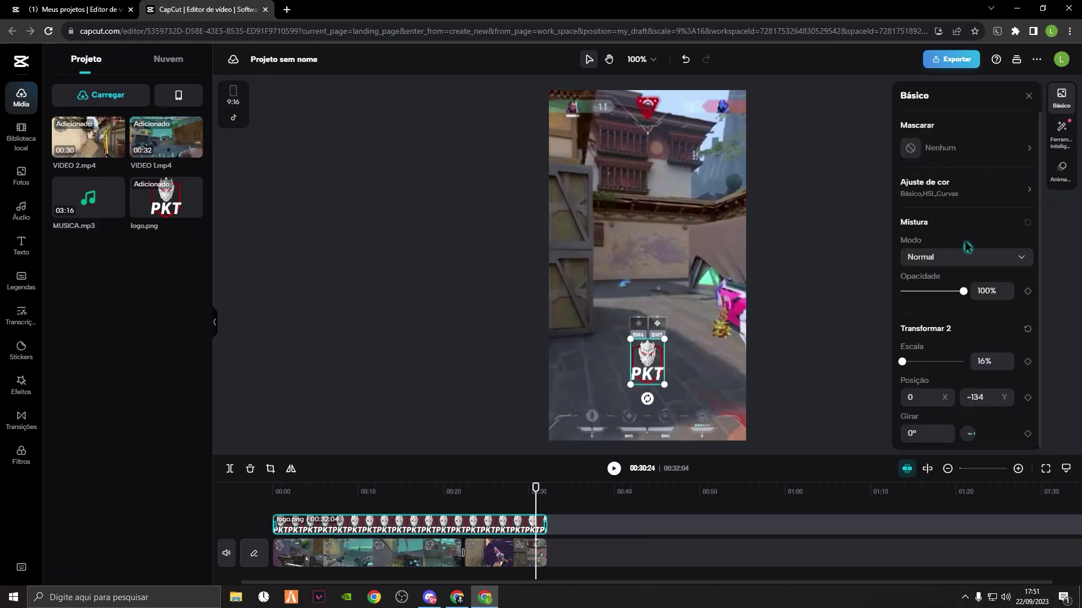
{"action": "left_click_drag", "start_coordinate": [962, 291], "coordinate": [905, 298]}
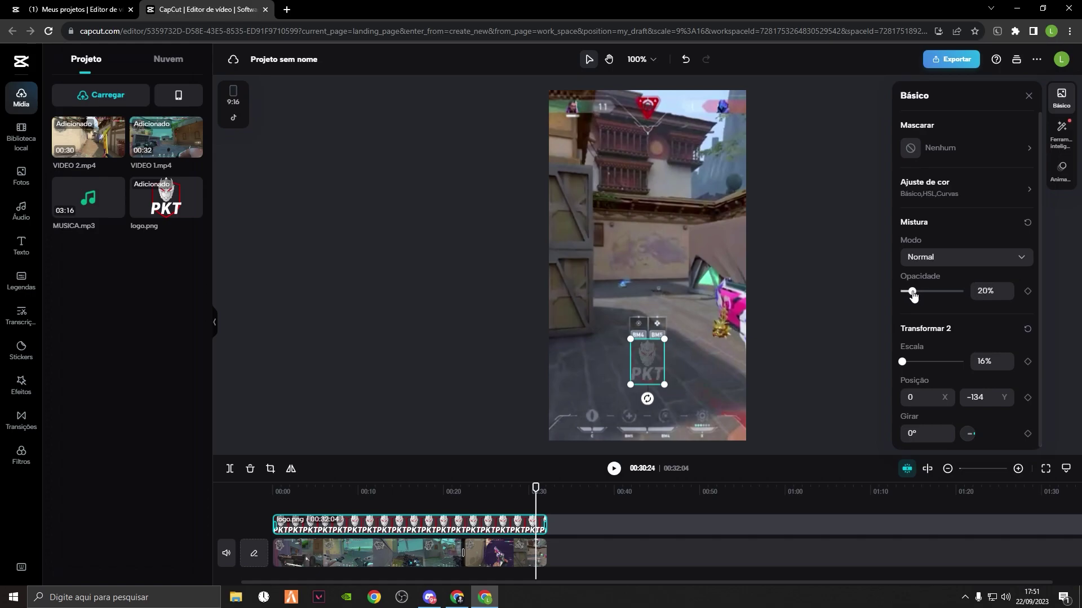
{"action": "left_click", "coordinate": [717, 336]}
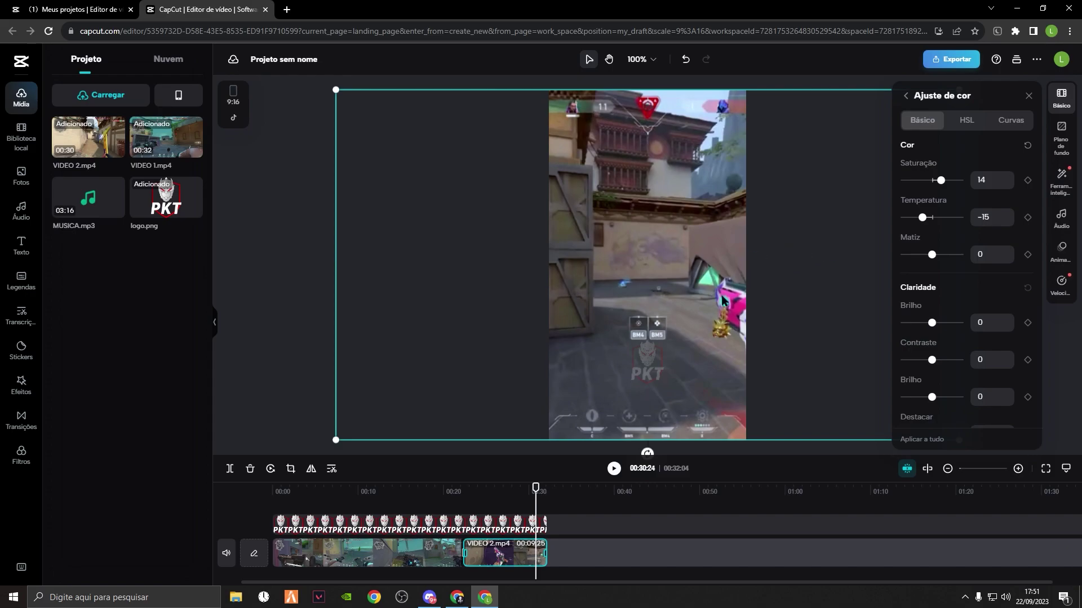
{"action": "left_click", "coordinate": [559, 568]}
{"action": "left_click_drag", "start_coordinate": [536, 488], "coordinate": [418, 487]}
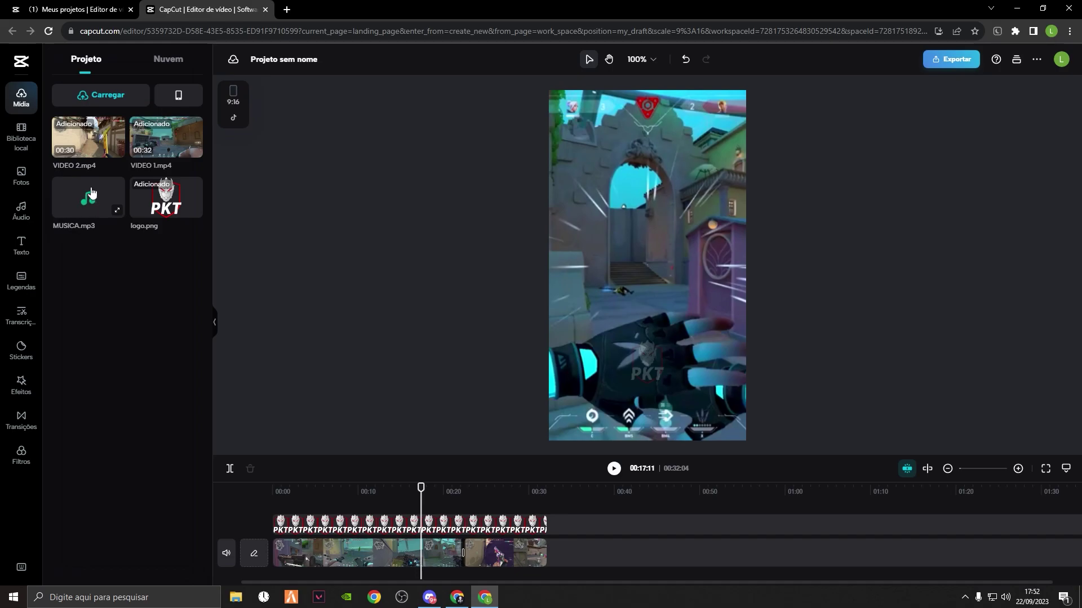
- Add MUSICA.mp3 to an audio track below the clips and align it with the timeline's start
{"action": "left_click_drag", "start_coordinate": [80, 198], "coordinate": [275, 580]}
{"action": "left_click_drag", "start_coordinate": [65, 209], "coordinate": [304, 567]}
{"action": "left_click", "coordinate": [294, 567]}
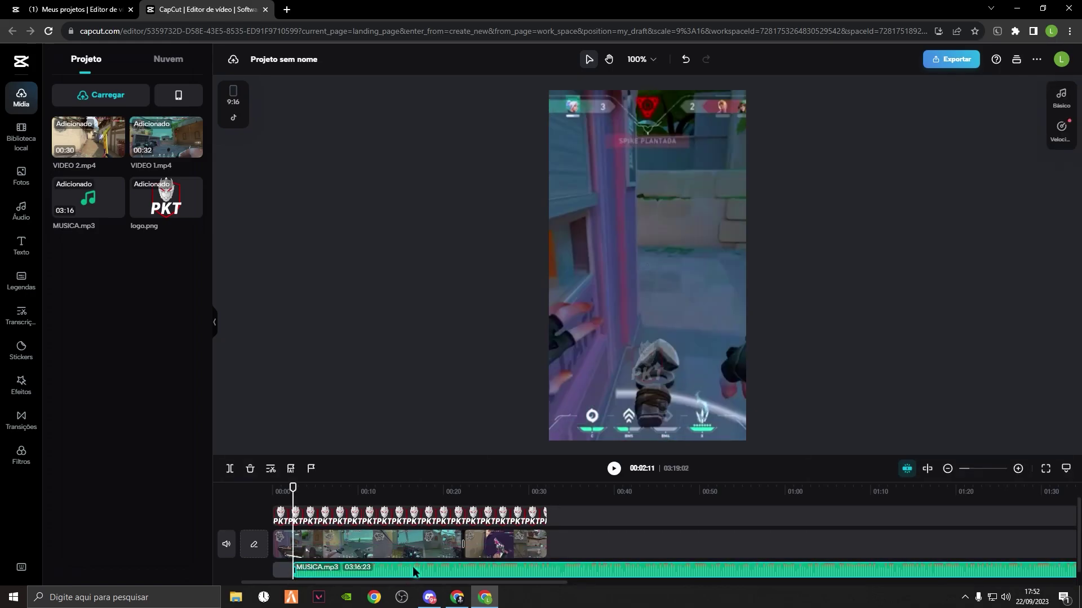
{"action": "left_click_drag", "start_coordinate": [391, 571], "coordinate": [393, 567]}
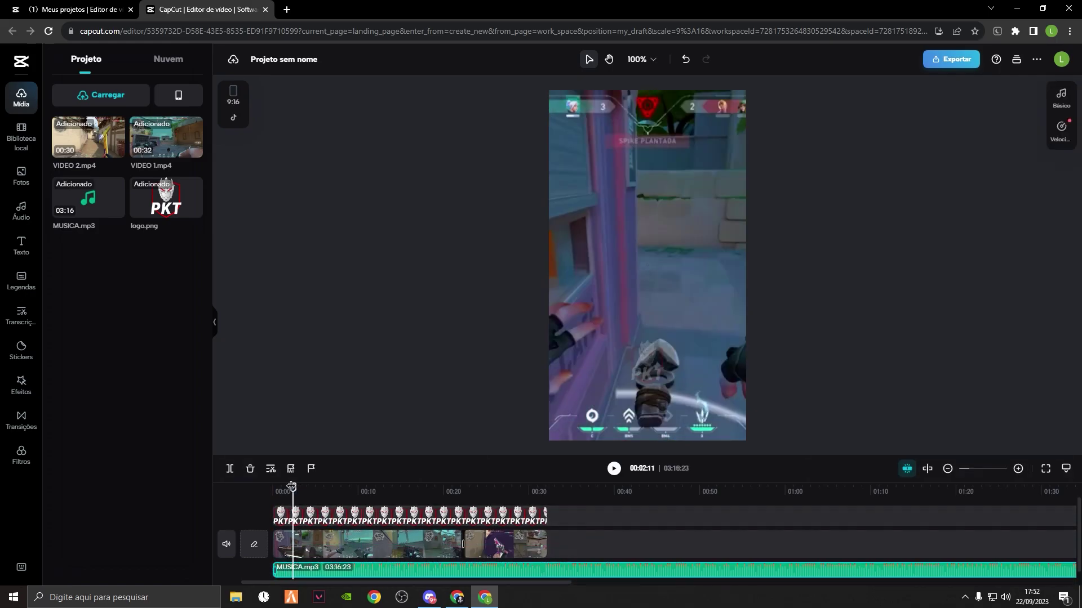
- Split MUSICA.mp3 at 00:32:04, delete the rest of the music, and play the video from the start
{"action": "left_click", "coordinate": [547, 489]}
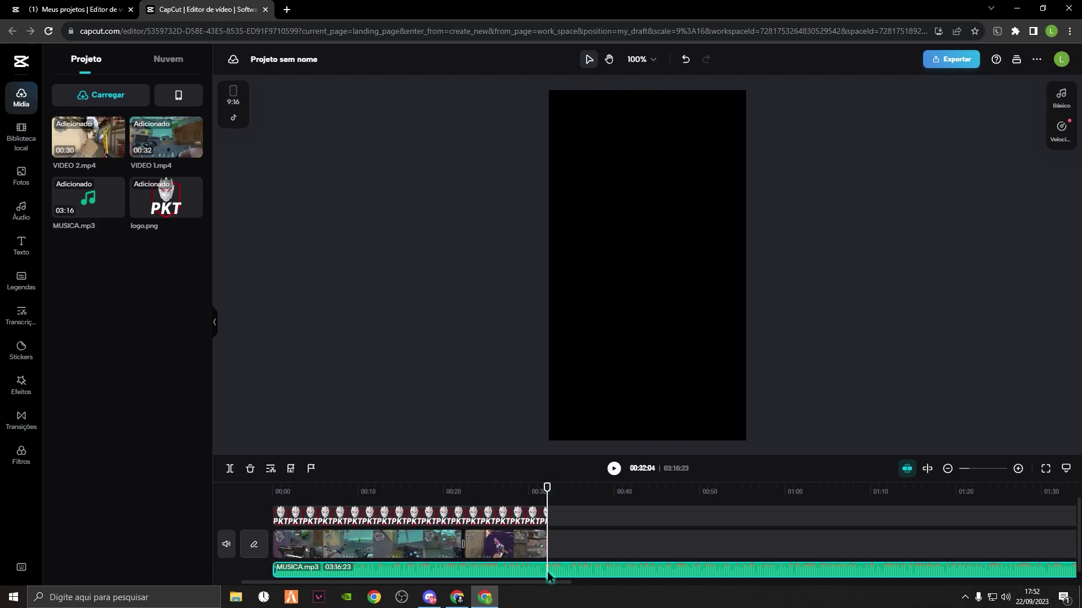
{"action": "key", "text": "ctrl+b"}
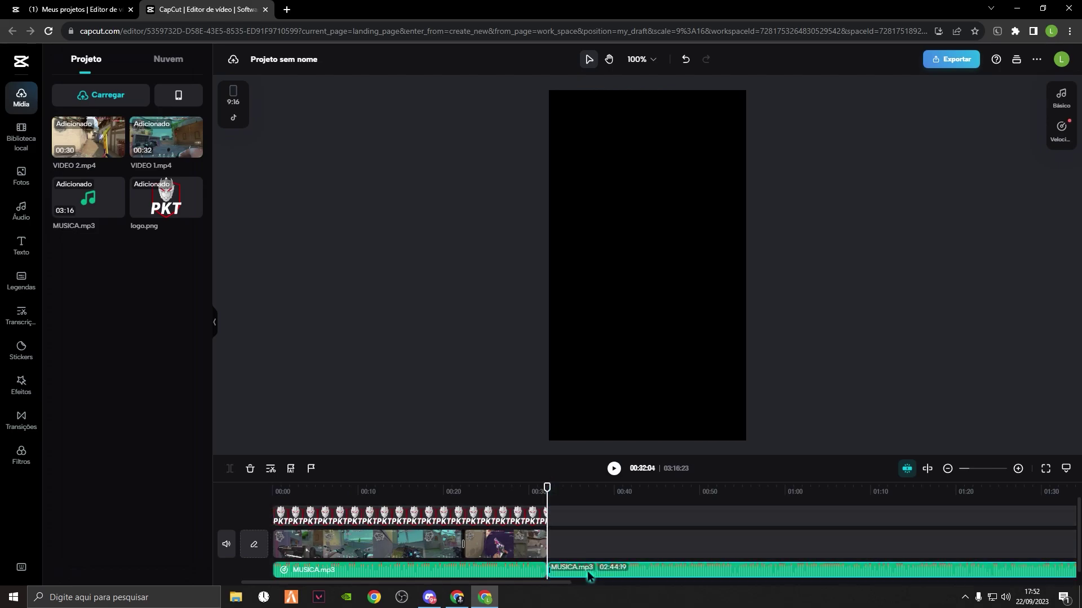
{"action": "key", "text": "Delete"}
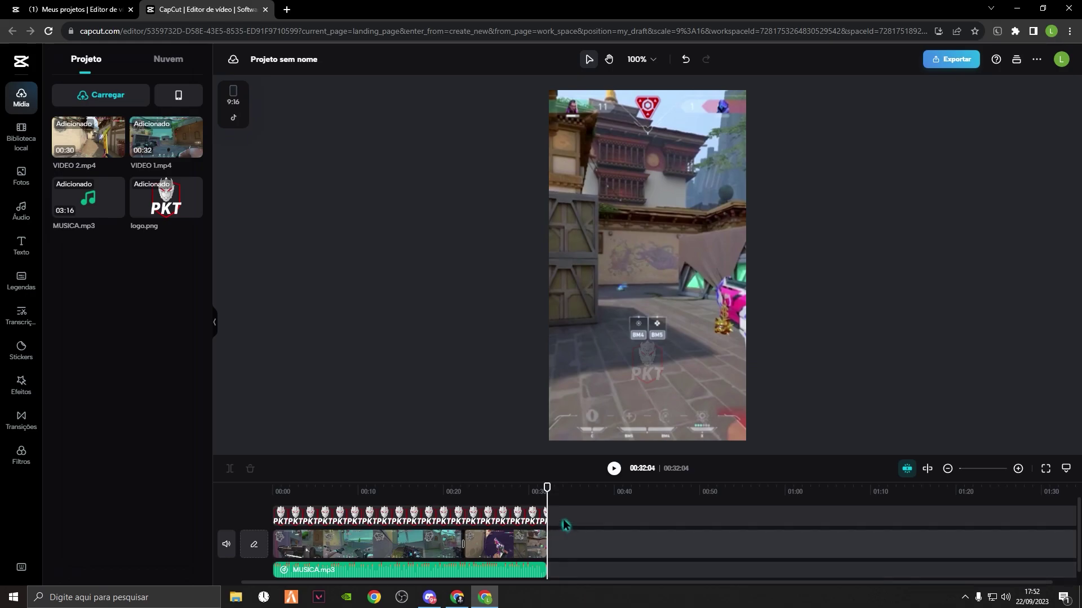
{"action": "left_click_drag", "start_coordinate": [546, 488], "coordinate": [259, 486]}
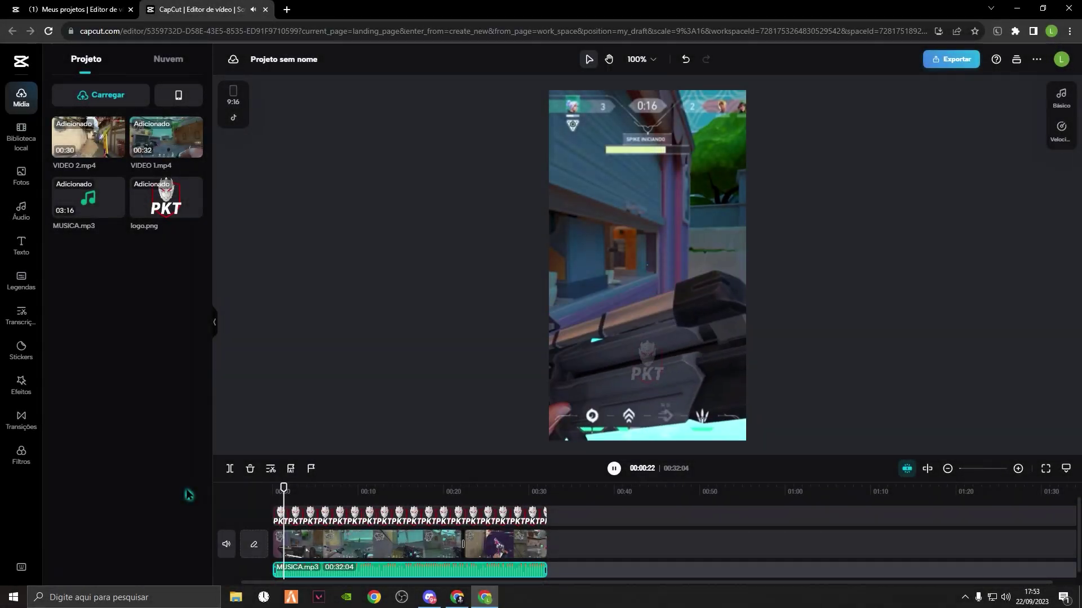
- Pause the preview and open the Windows Task Manager's detailed process list
{"action": "key", "text": "space"}
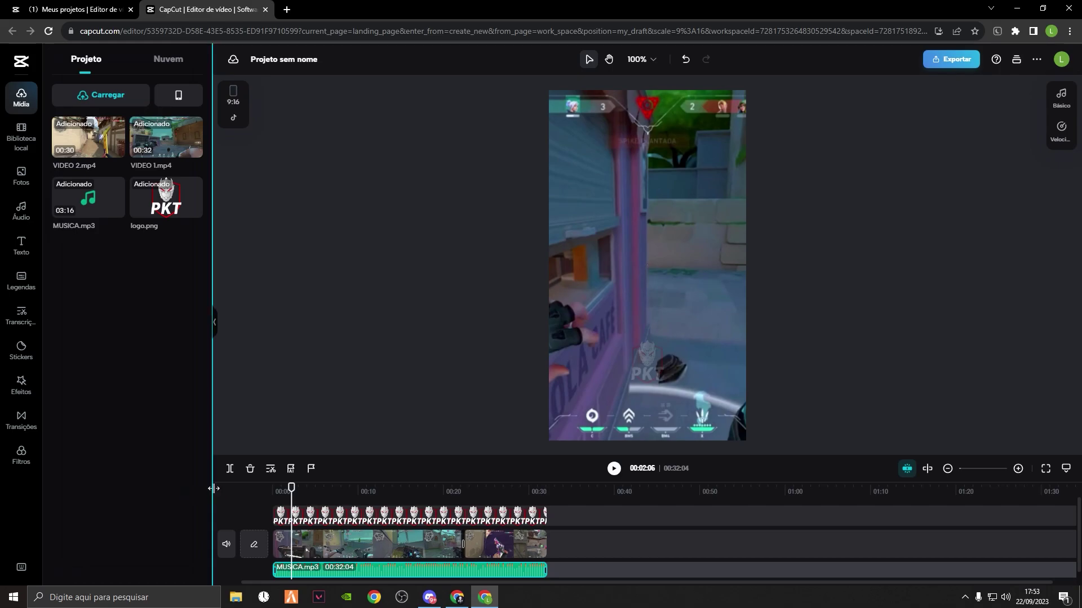
{"action": "right_click", "coordinate": [612, 605]}
{"action": "left_click", "coordinate": [654, 547]}
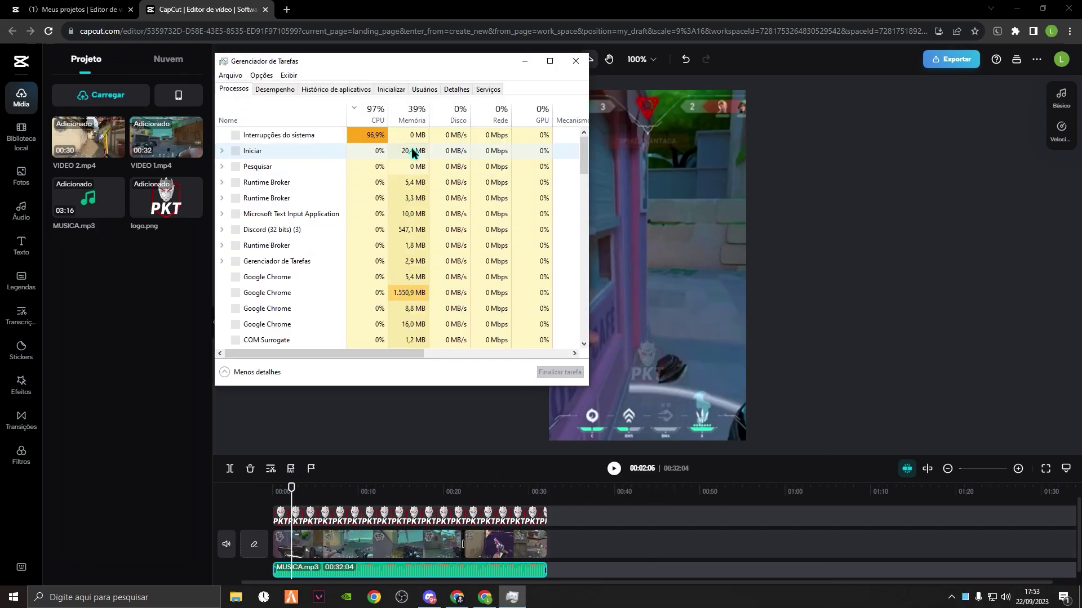
{"action": "left_click", "coordinate": [454, 89]}
- Set the priority of the chrome.exe process using the most memory to Alta, confirm the change and close Task Manager
{"action": "left_click", "coordinate": [248, 127]}
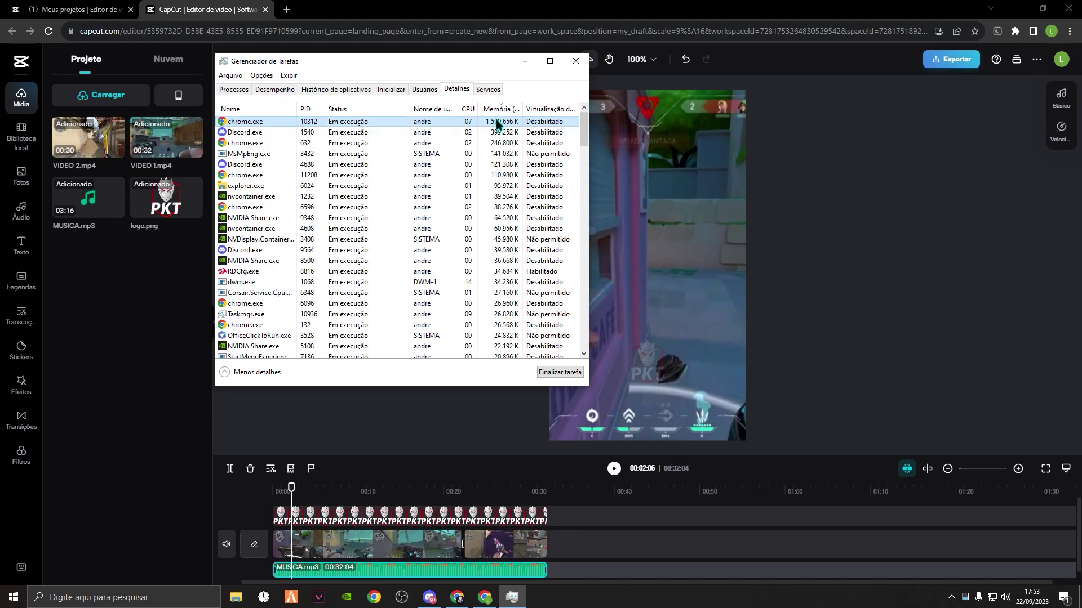
{"action": "right_click", "coordinate": [411, 123]}
{"action": "mouse_move", "coordinate": [458, 169]}
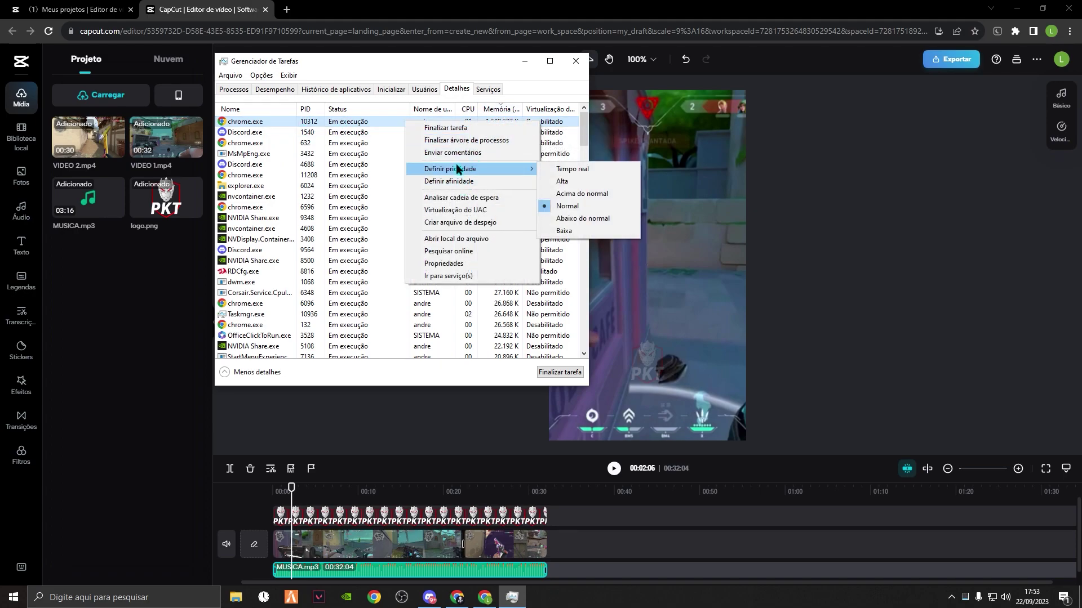
{"action": "left_click", "coordinate": [613, 185]}
{"action": "left_click", "coordinate": [560, 304]}
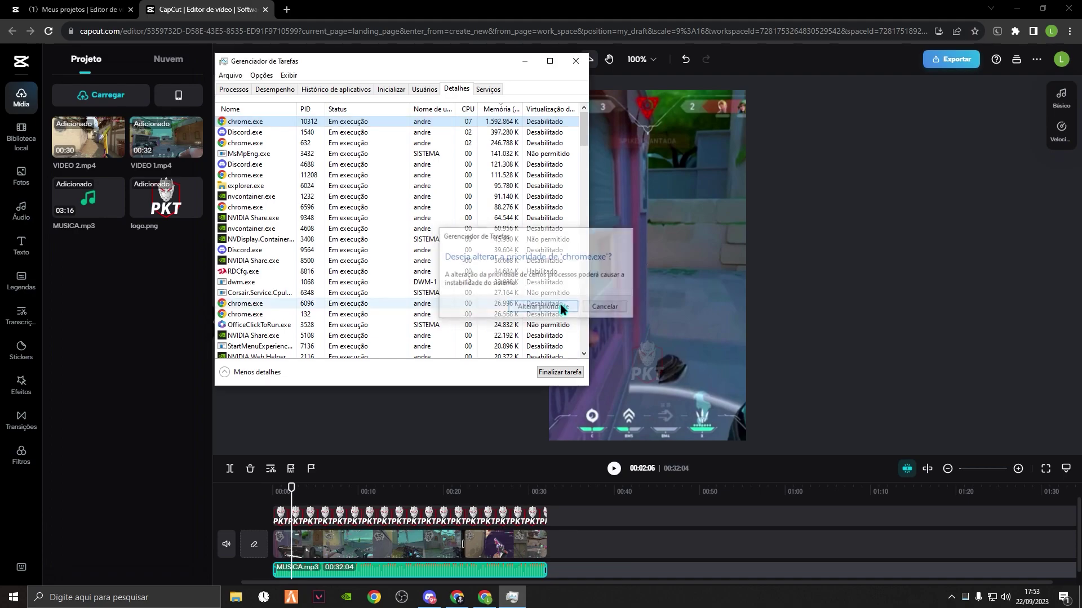
{"action": "left_click", "coordinate": [575, 61]}
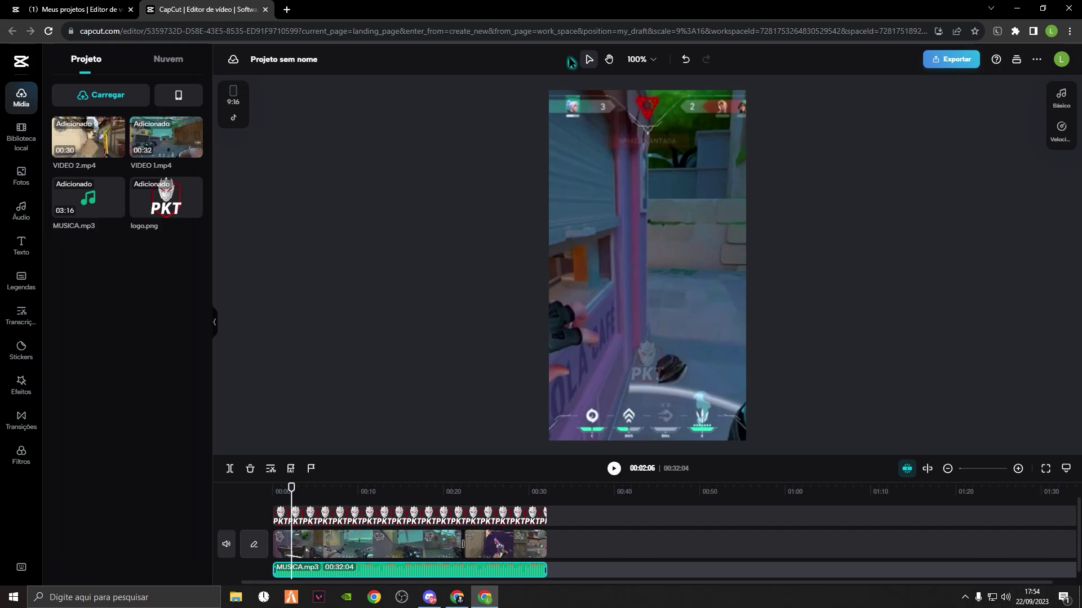
- Switch back to CapCut, preview a few seconds of the edit, scrub through the timeline and return the playhead to the start
{"action": "key", "text": "space"}
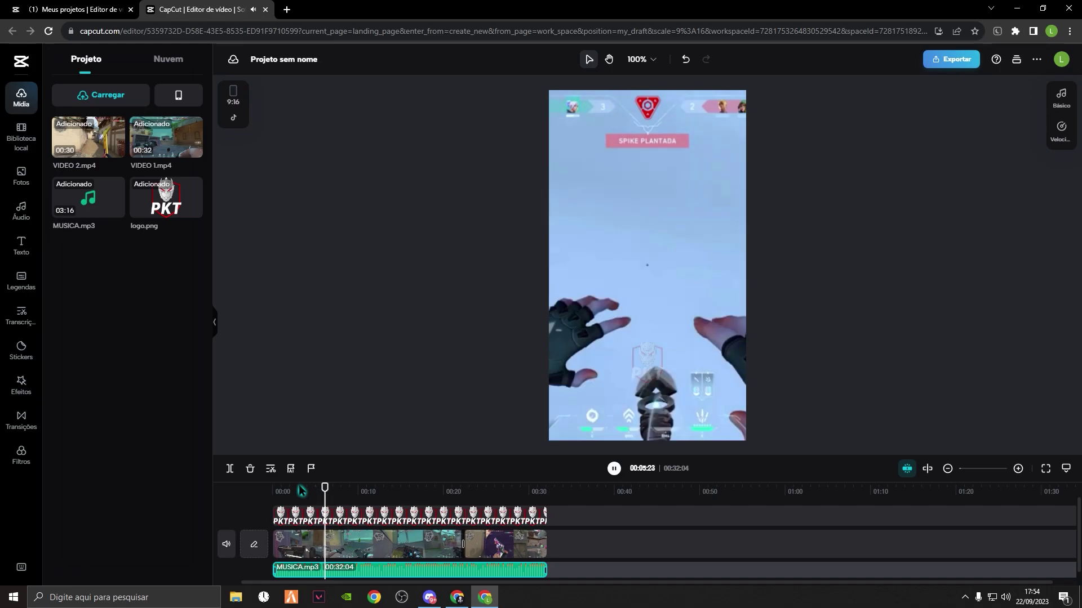
{"action": "key", "text": "space"}
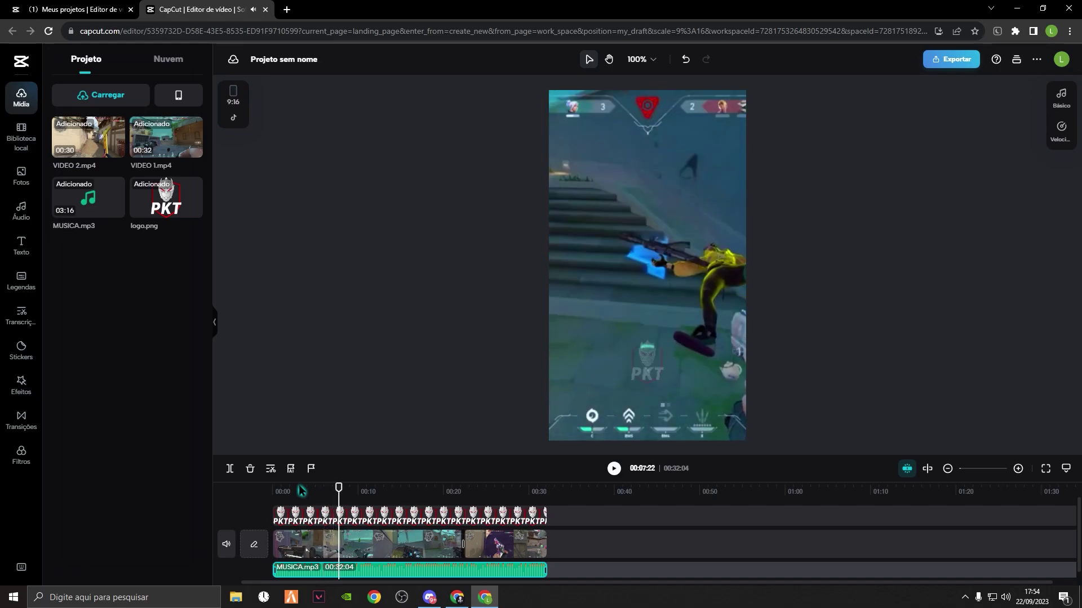
{"action": "left_click_drag", "start_coordinate": [339, 487], "coordinate": [413, 488]}
{"action": "left_click_drag", "start_coordinate": [453, 490], "coordinate": [272, 480]}
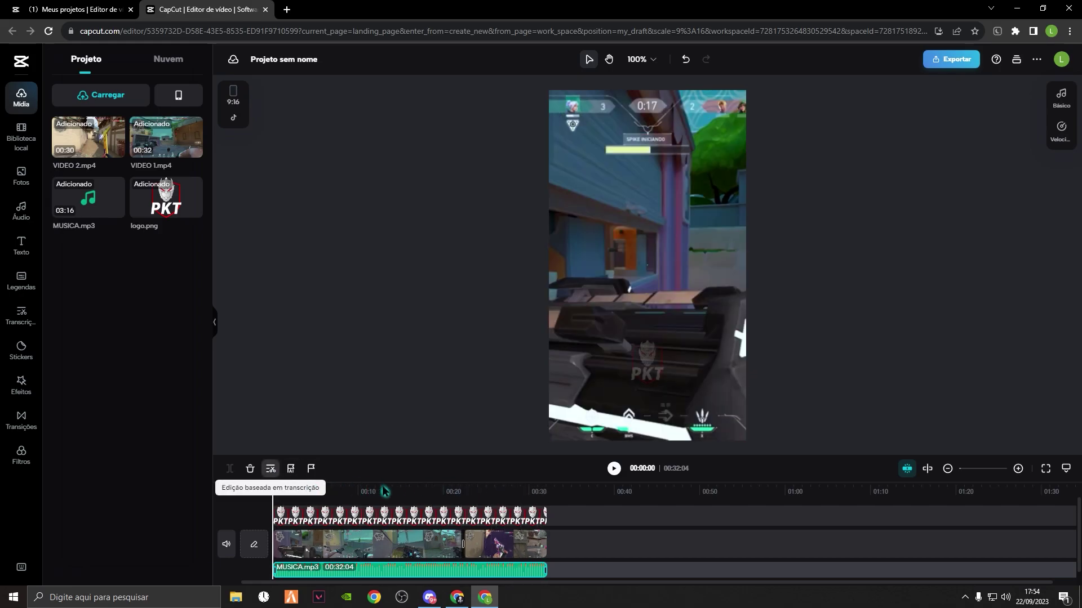
- Open the video's advanced export settings and set the quality to Alta qualidade and the frame rate to 60fps
{"action": "left_click", "coordinate": [944, 58]}
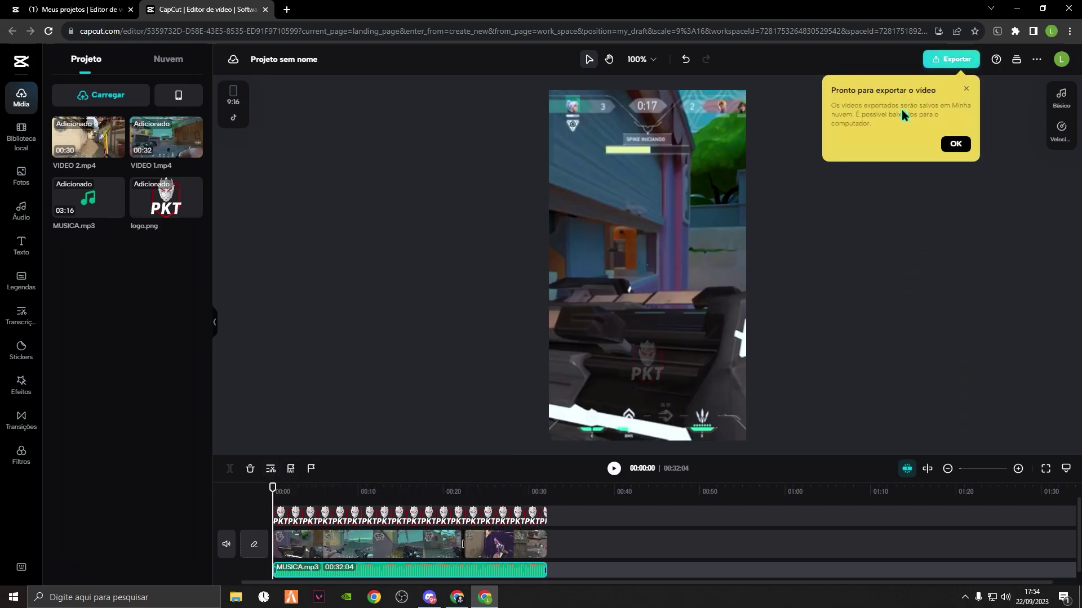
{"action": "left_click", "coordinate": [953, 146]}
{"action": "left_click", "coordinate": [928, 65]}
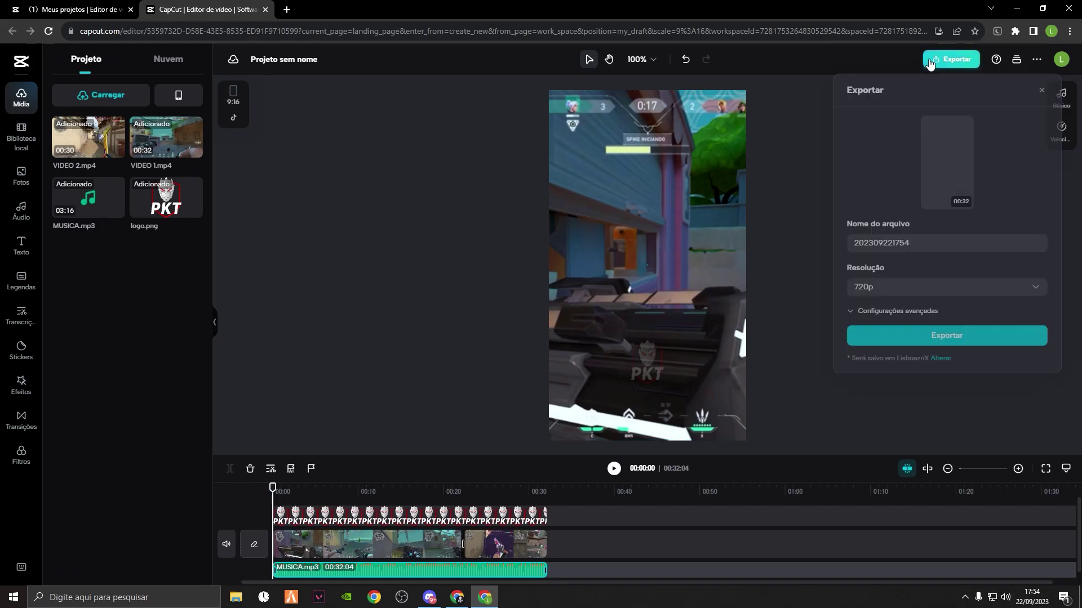
{"action": "left_click", "coordinate": [881, 311]}
{"action": "left_click", "coordinate": [910, 353]}
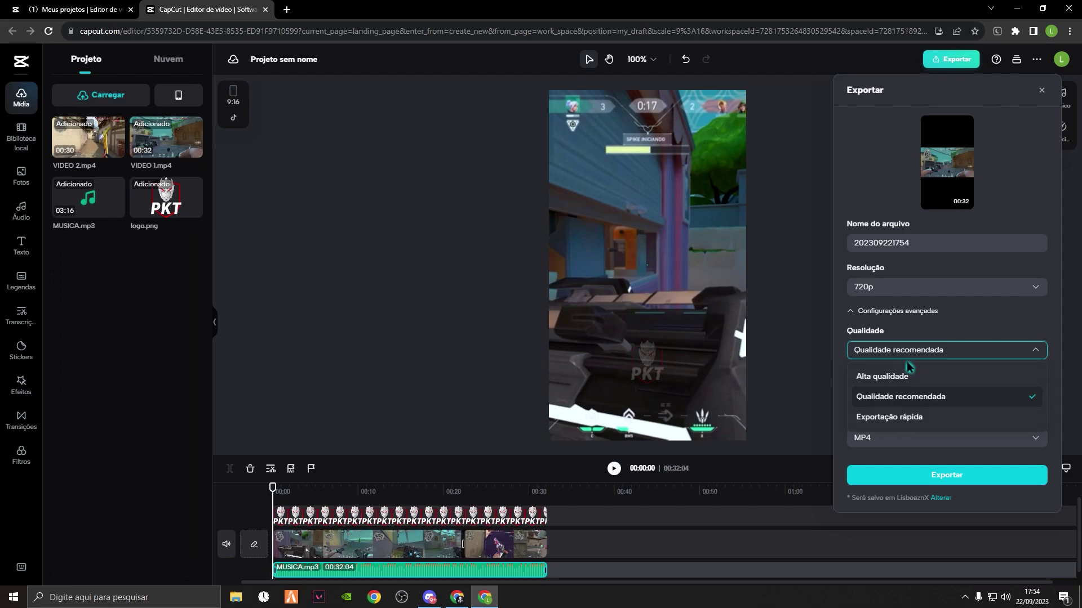
{"action": "left_click", "coordinate": [894, 373]}
{"action": "left_click", "coordinate": [894, 394]}
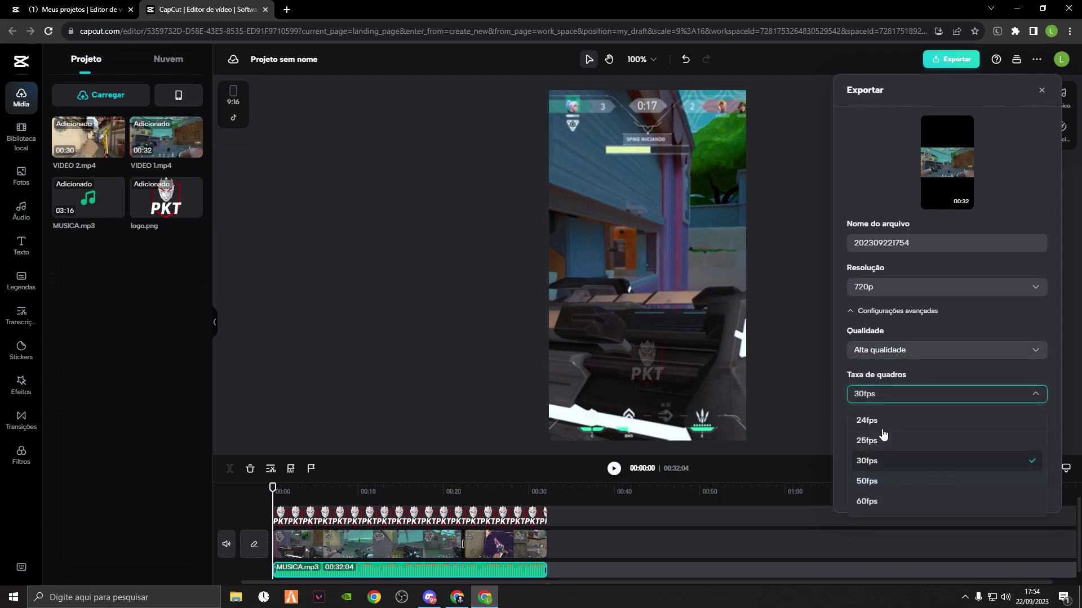
{"action": "left_click", "coordinate": [864, 502]}
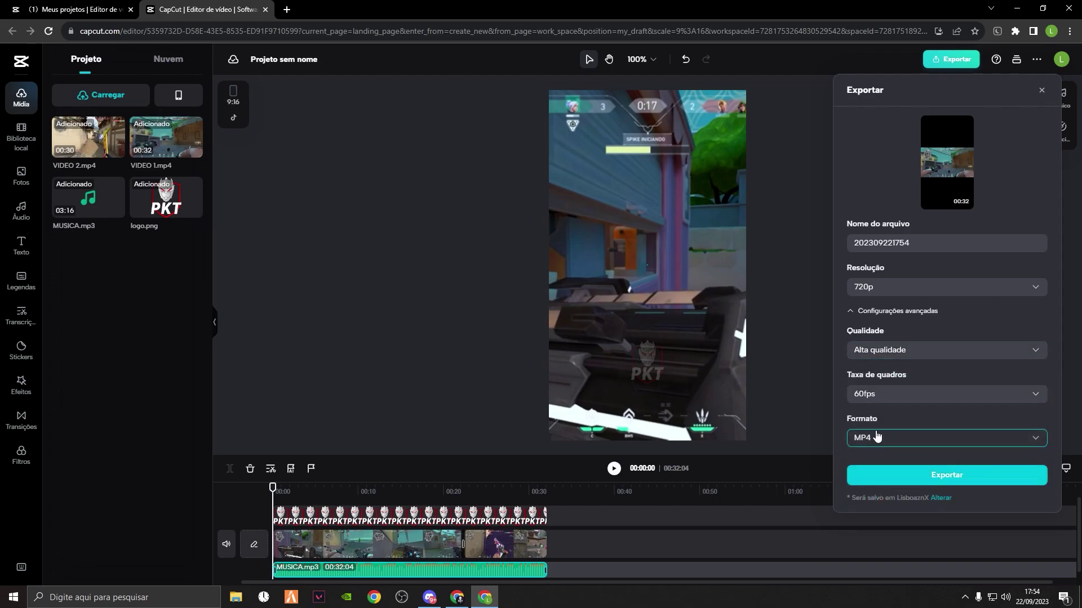
- Set the export resolution to 1080p
{"action": "left_click", "coordinate": [883, 245]}
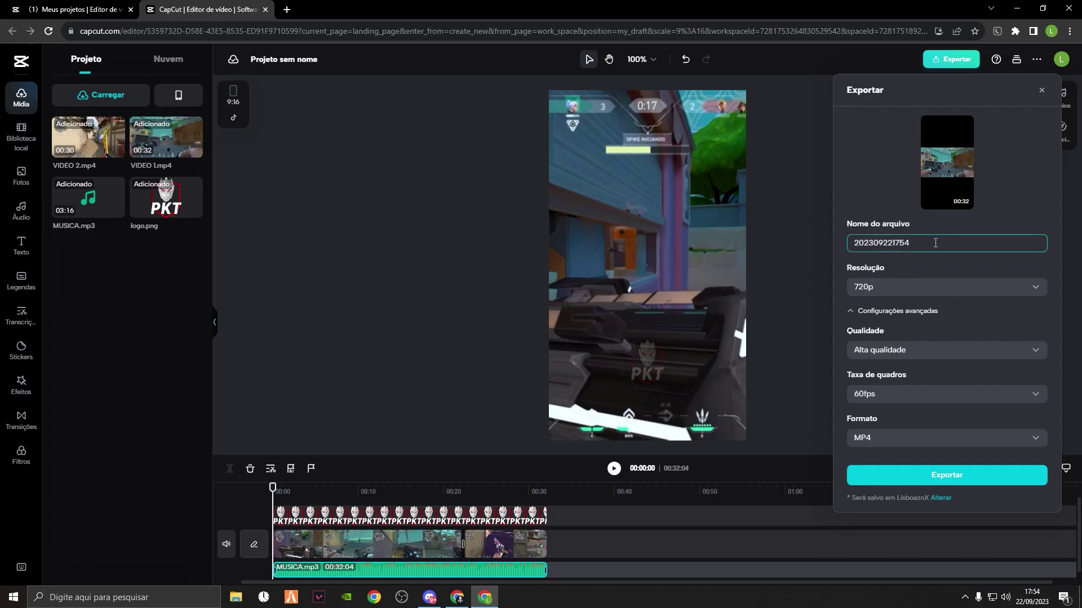
{"action": "left_click", "coordinate": [892, 288]}
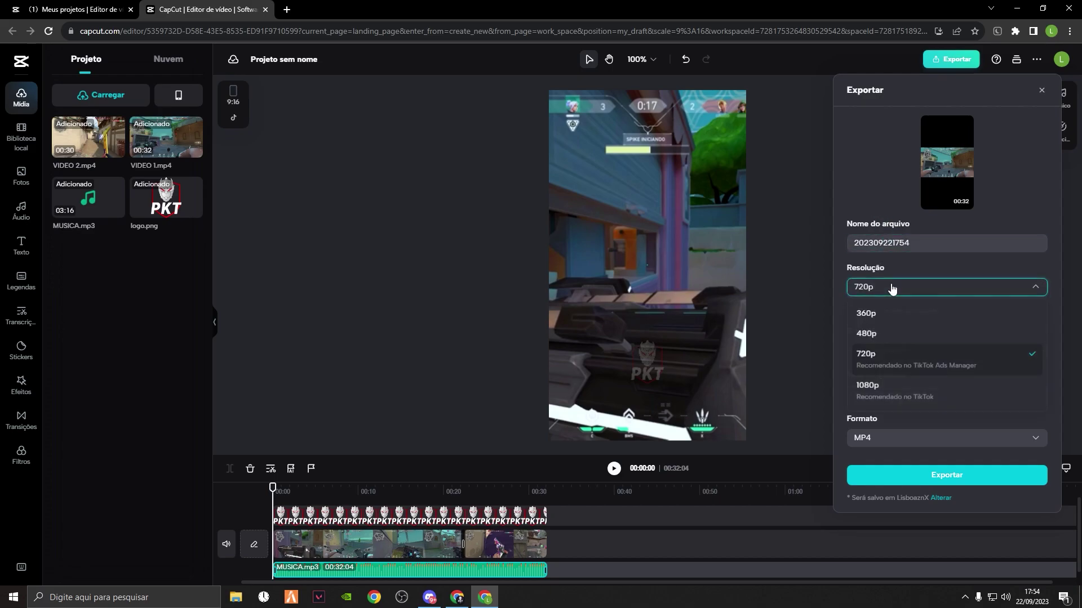
{"action": "left_click", "coordinate": [915, 399]}
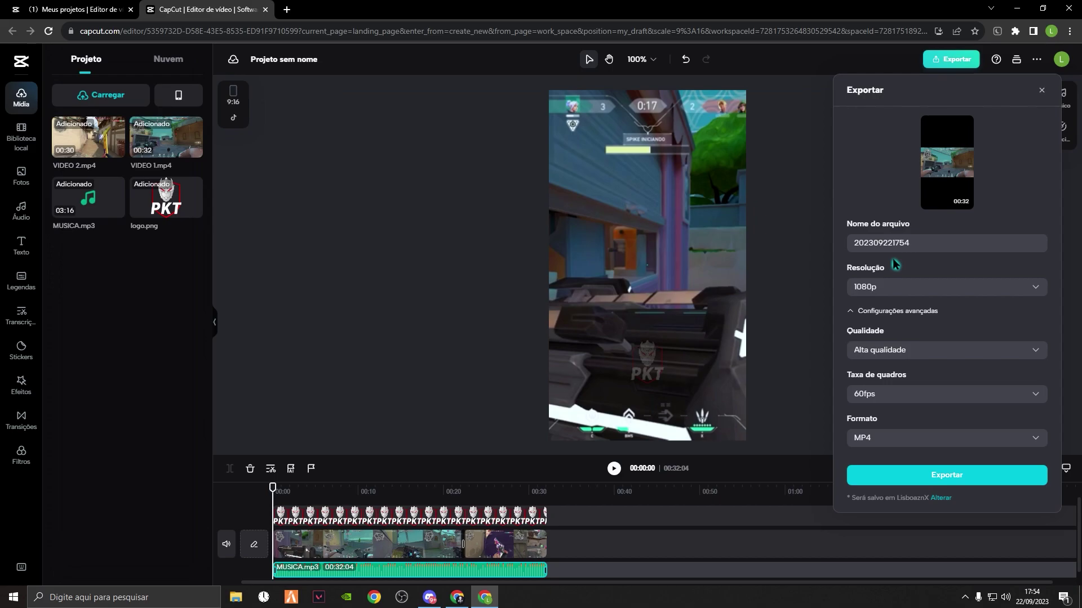
- Export the video with these settings and download the finished MP4 file to the computer
{"action": "left_click", "coordinate": [933, 485]}
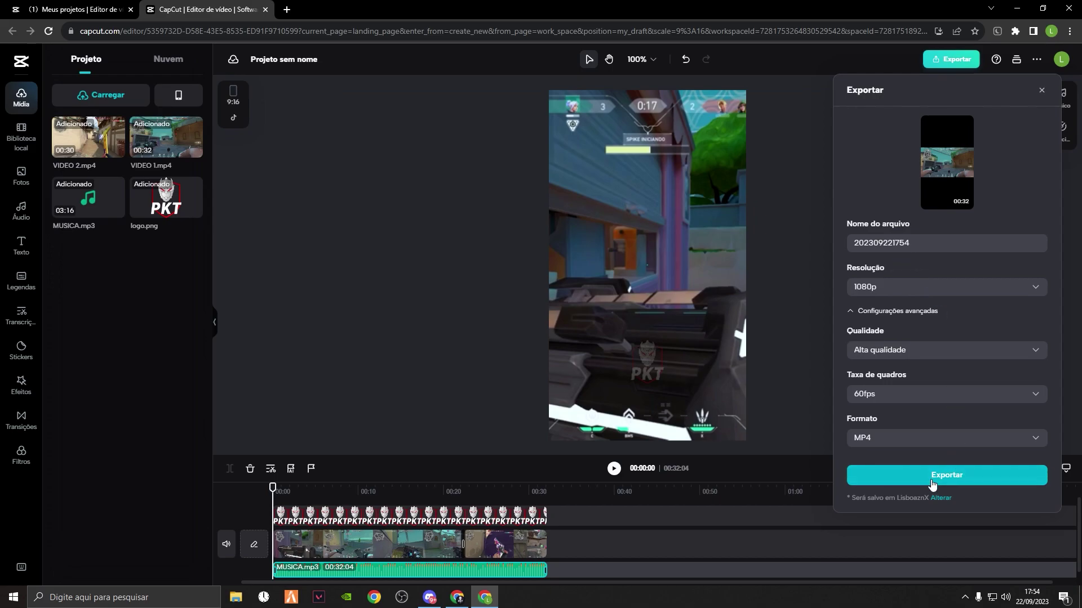
{"action": "left_click", "coordinate": [932, 484]}
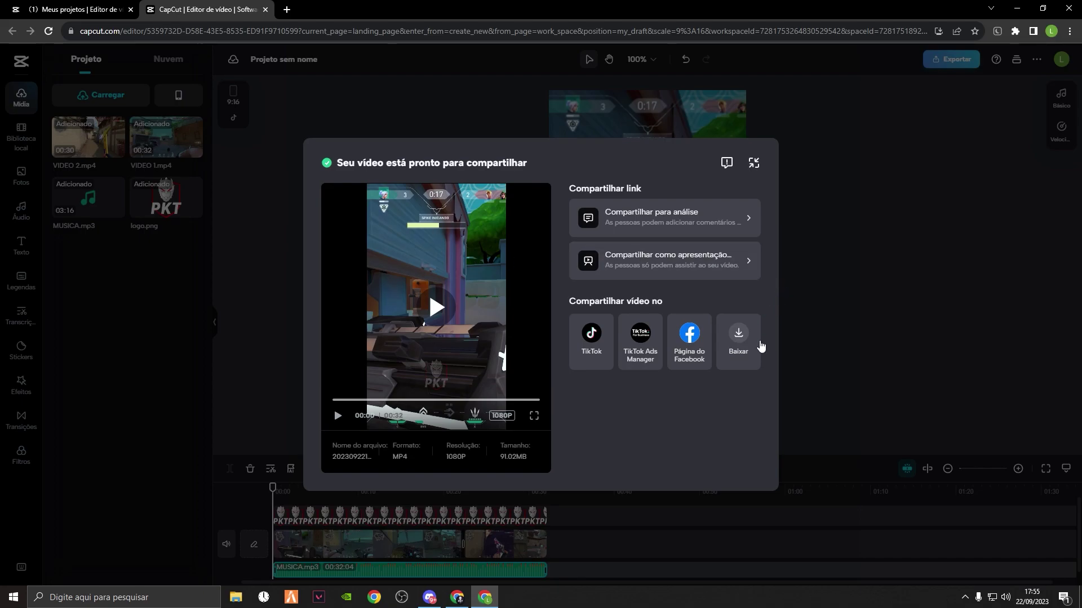
{"action": "left_click", "coordinate": [744, 354]}
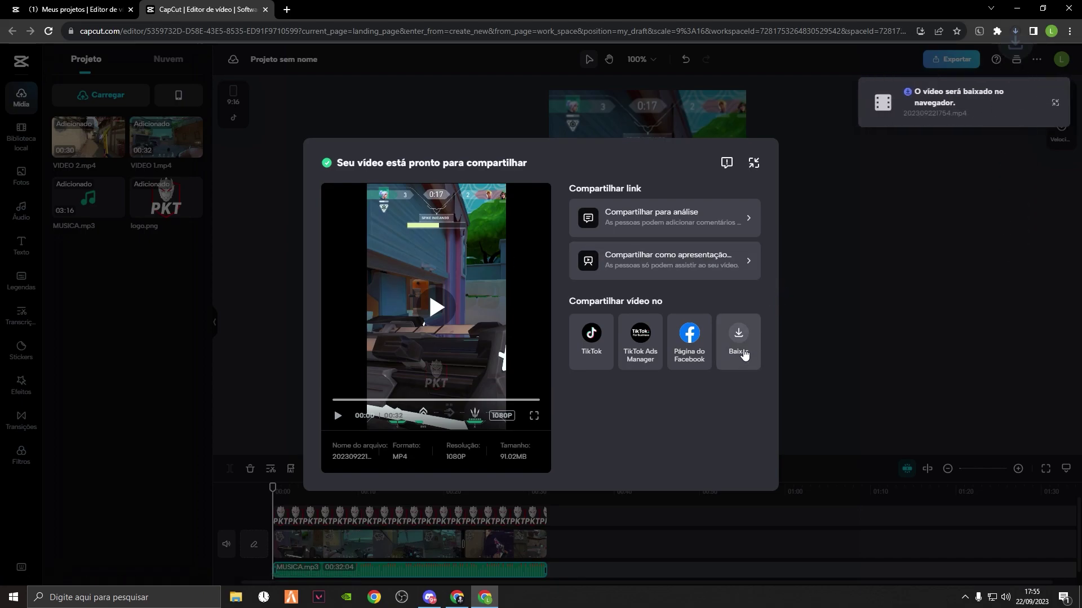